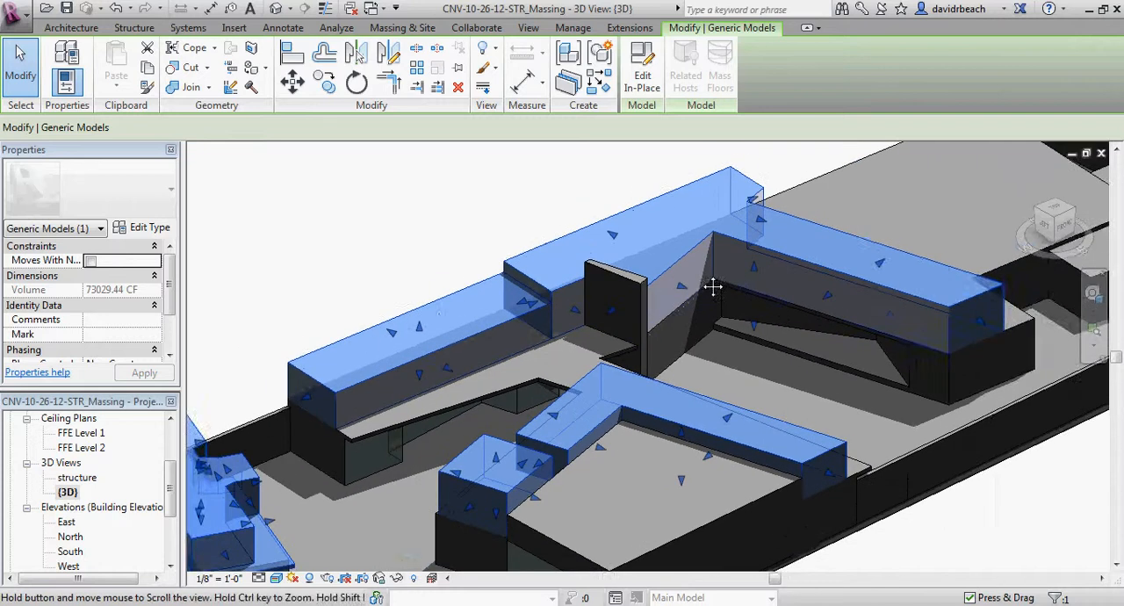
Examine the selected second-floor massing in the 3D view from several angles and clear the selection.
scroll(513, 310, up, 1)
middle_drag(530, 308, 547, 251)
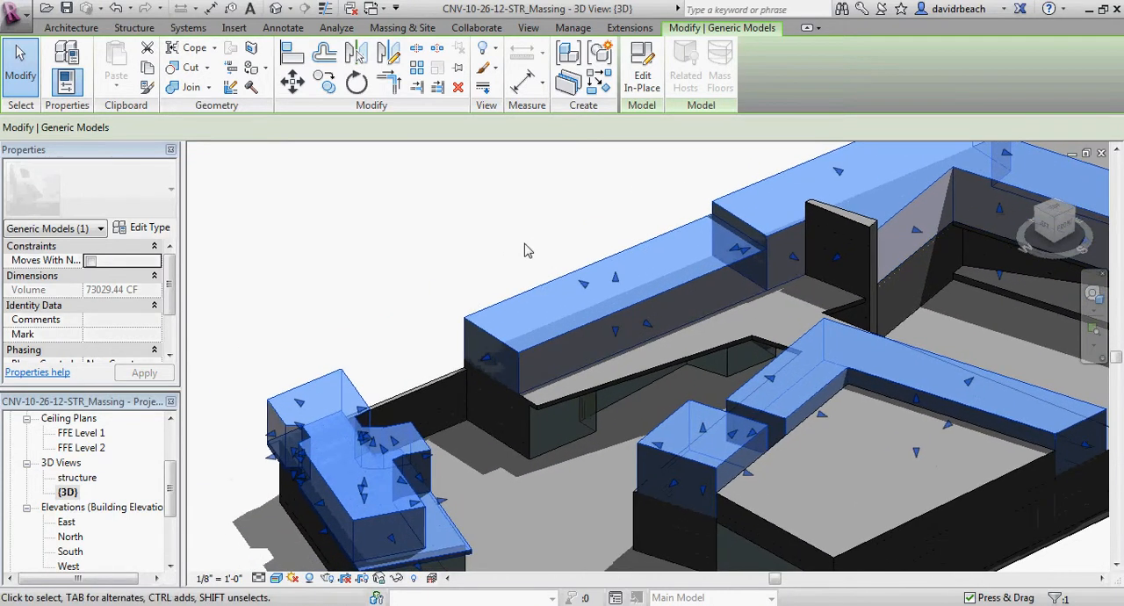
scroll(522, 247, up, 1)
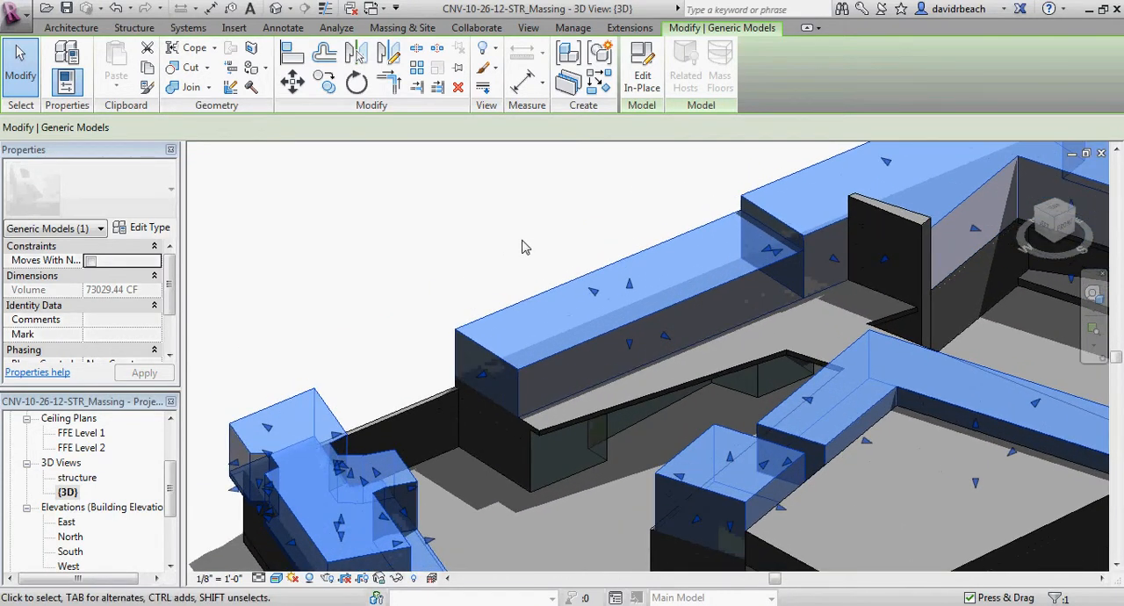
click(523, 241)
middle_drag(526, 242, 419, 302)
scroll(483, 267, down, 2)
scroll(420, 303, down, 1)
click(467, 340)
shift+middle_drag(468, 340, 431, 317)
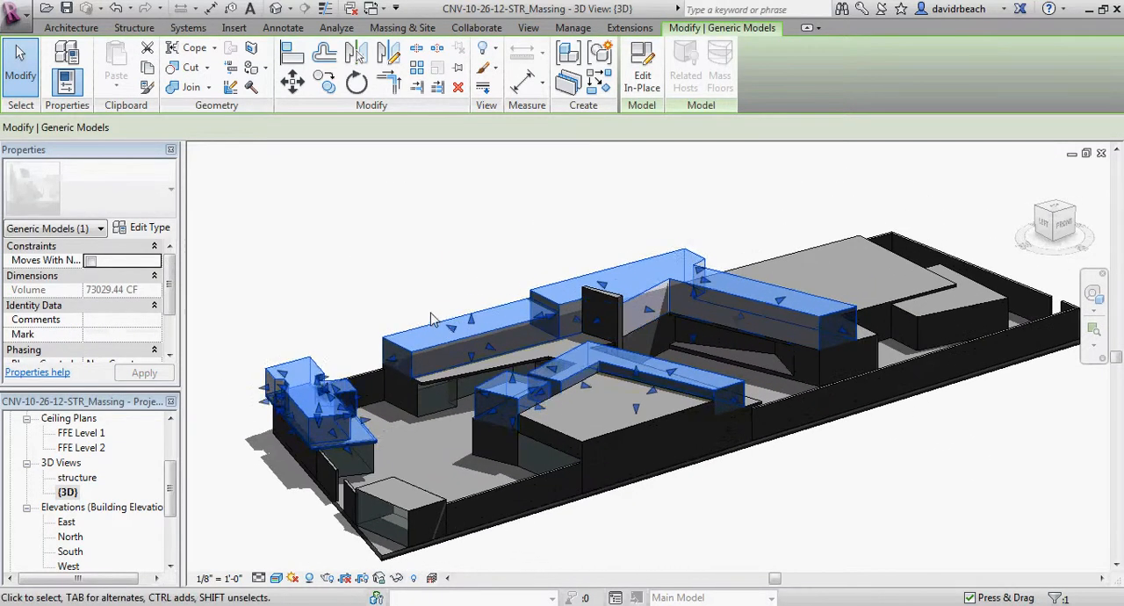
scroll(432, 315, up, 2)
click(471, 290)
scroll(442, 284, down, 3)
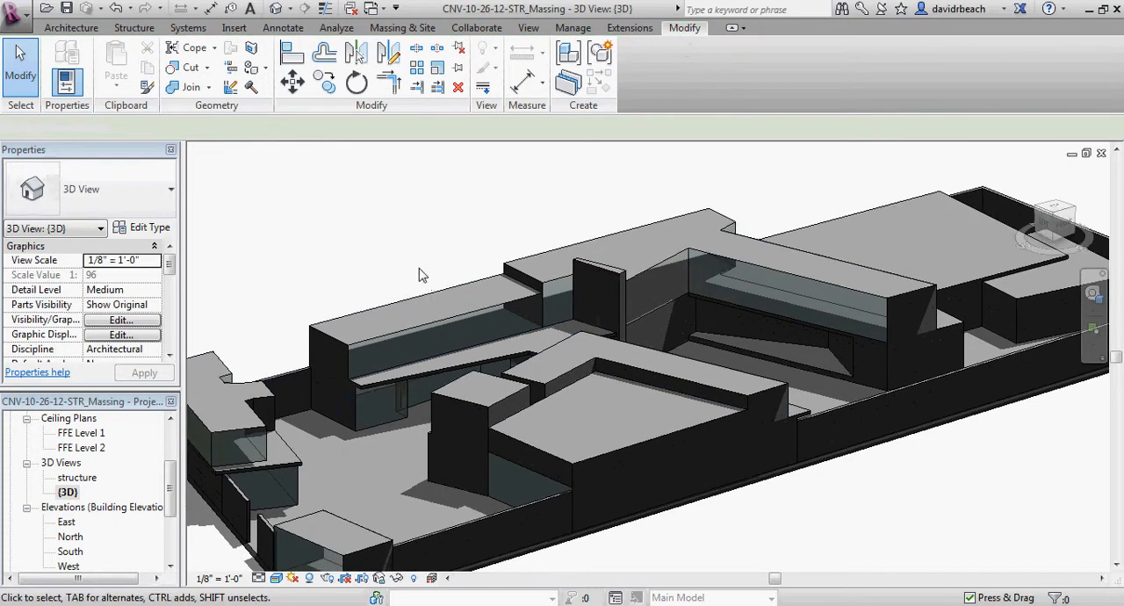
Inspect the long two-storey wing and its overhang up close, briefly selecting the second-floor massing.
click(432, 275)
shift+middle_drag(431, 275, 390, 283)
scroll(390, 282, up, 3)
click(390, 282)
scroll(390, 282, up, 5)
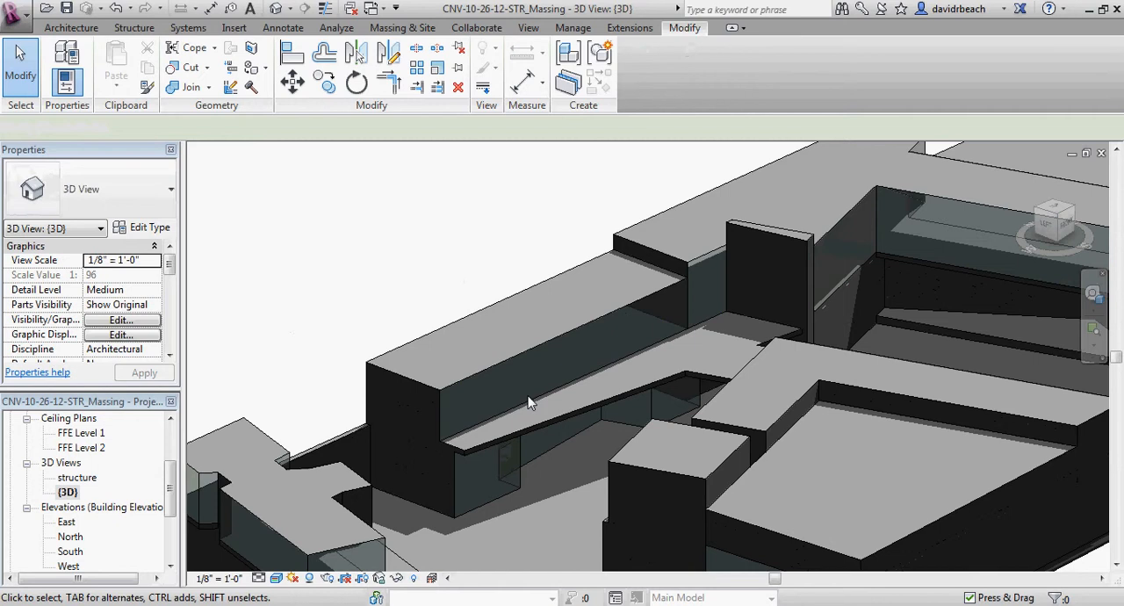
shift+middle_drag(442, 314, 448, 312)
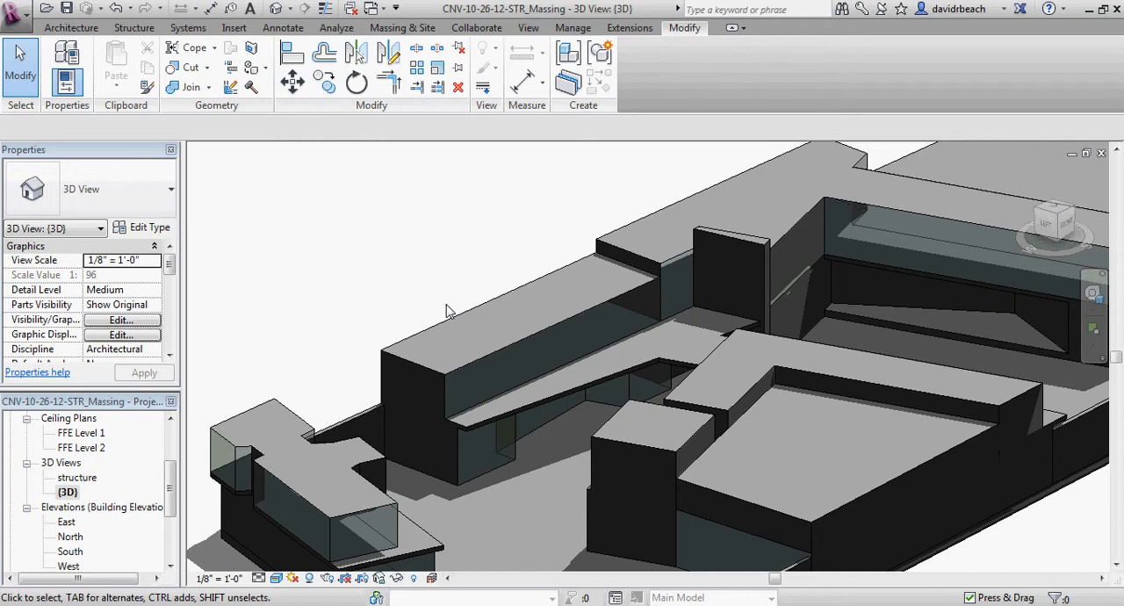
shift+middle_drag(445, 312, 472, 259)
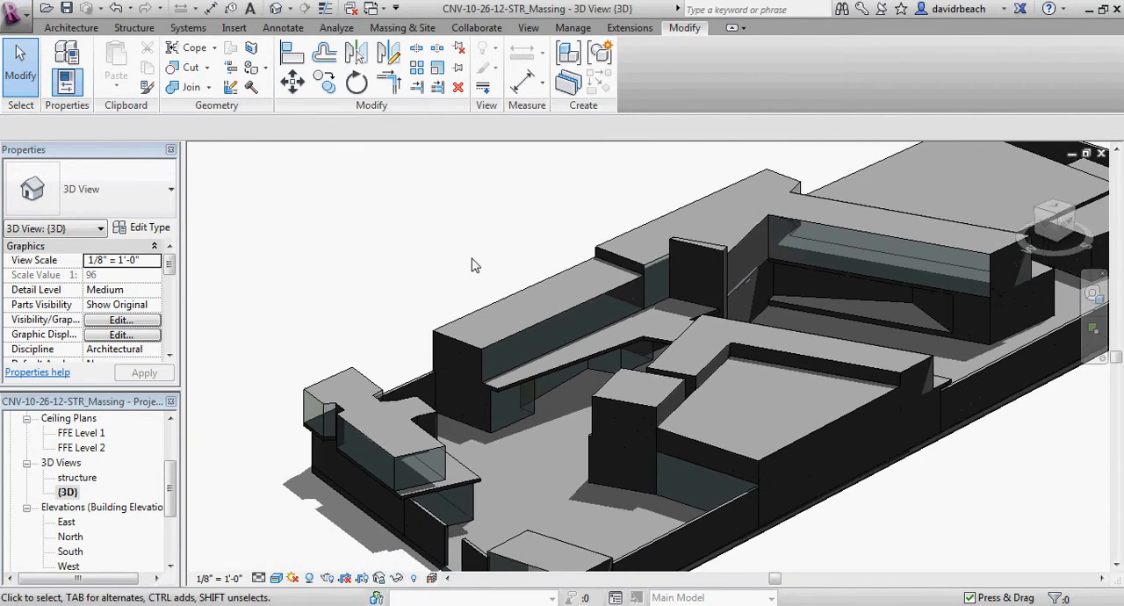
click(516, 294)
shift+middle_drag(516, 295, 457, 254)
scroll(453, 255, up, 2)
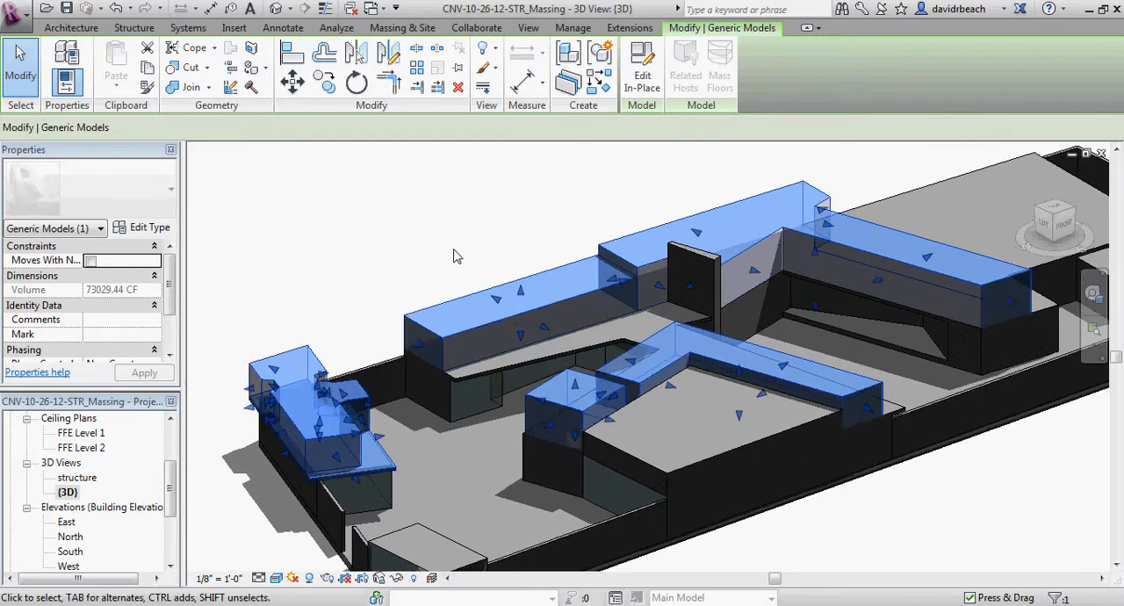
key(Escape)
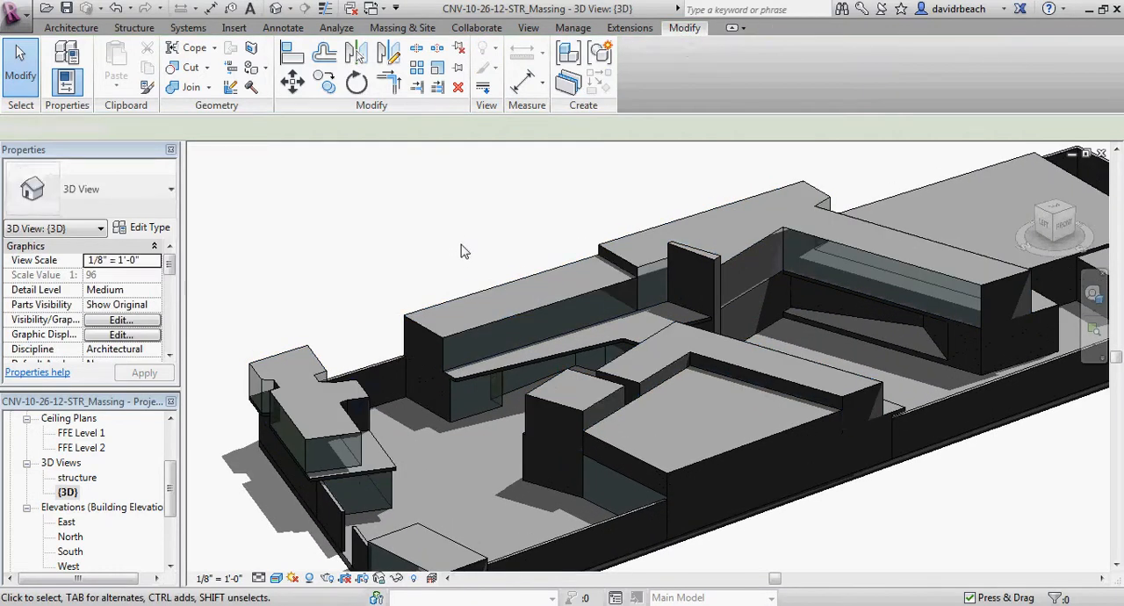
scroll(457, 253, up, 2)
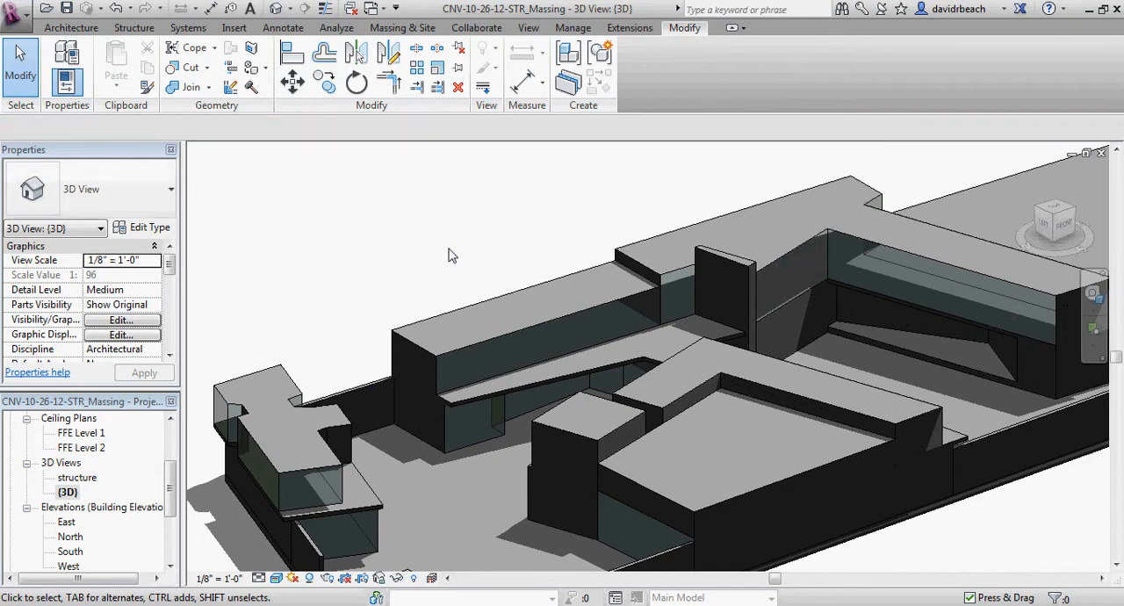
mouse_move(448, 254)
middle_down()
mouse_move(457, 263)
mouse_move(429, 264)
mouse_move(460, 281)
mouse_move(439, 261)
mouse_move(448, 255)
middle_up()
scroll(430, 264, up, 1)
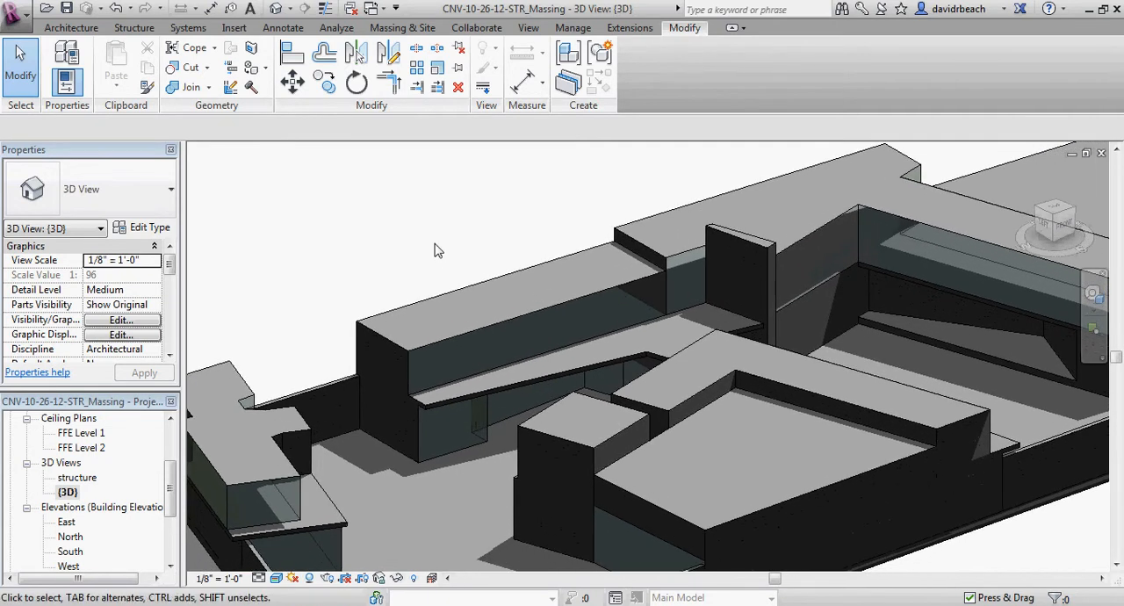
scroll(432, 255, up, 1)
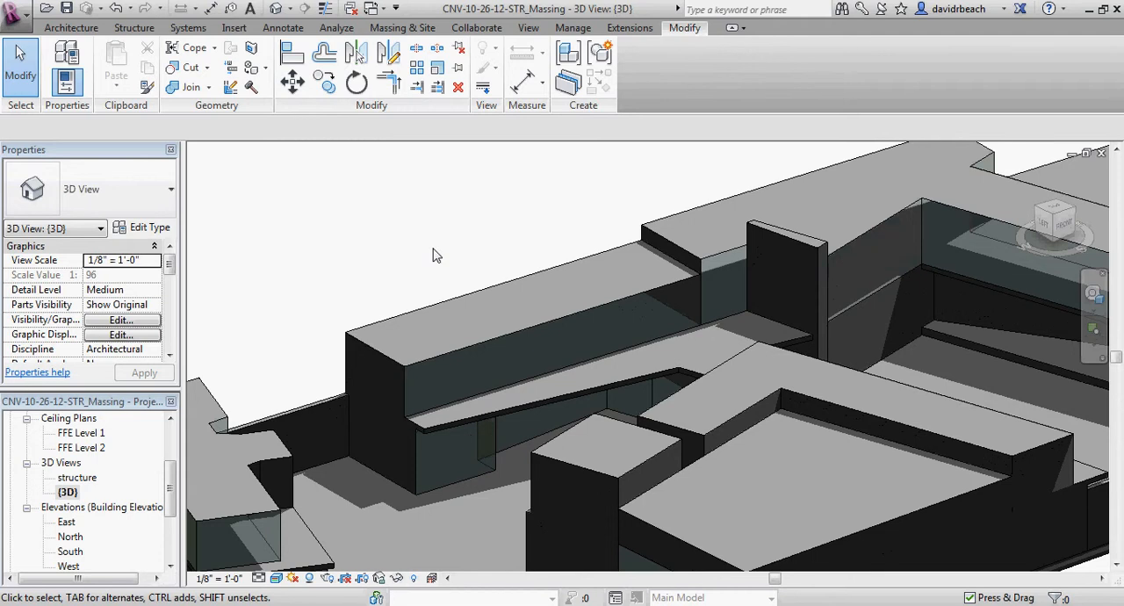
Examine the second-floor massing from the rear and front of the building to see how it sits on the lower floor.
middle_drag(432, 255, 597, 230)
scroll(644, 323, down, 1)
scroll(590, 341, up, 1)
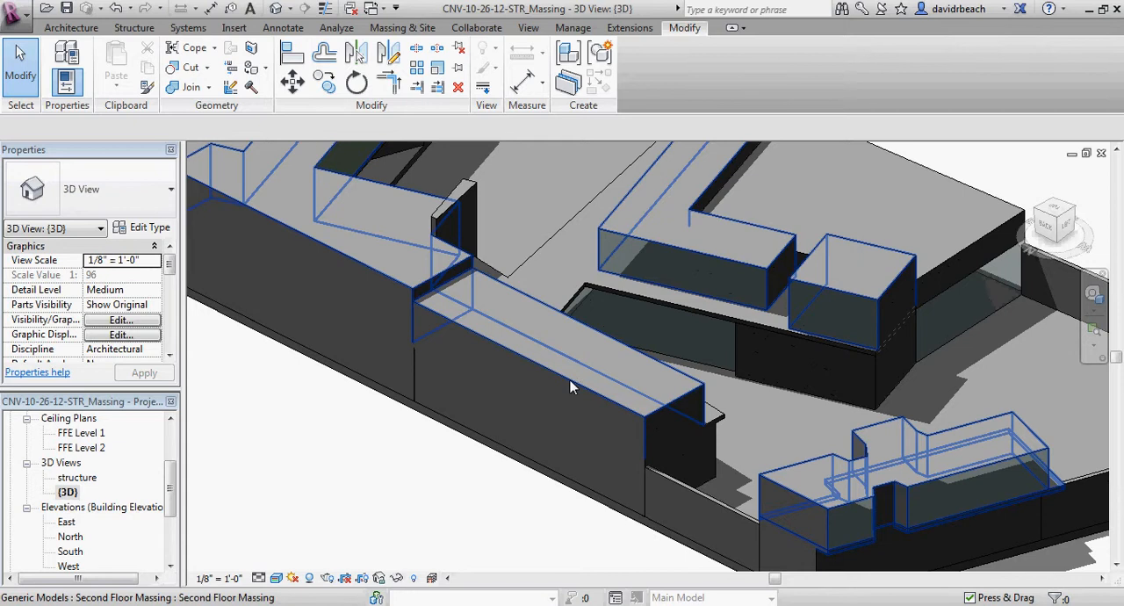
scroll(570, 387, up, 1)
click(571, 386)
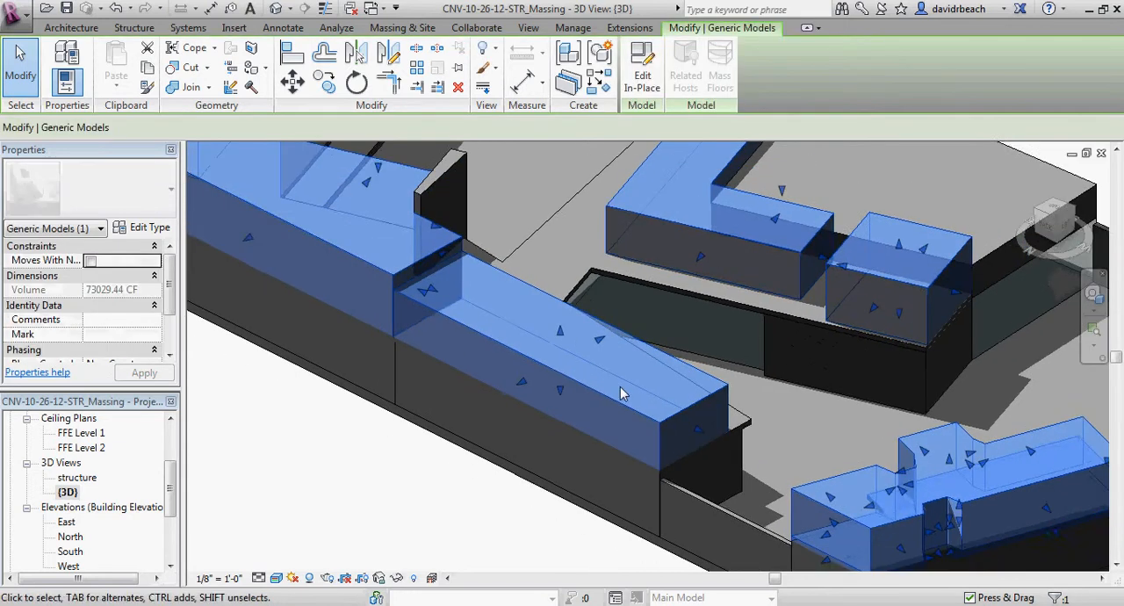
shift+middle_drag(621, 394, 422, 400)
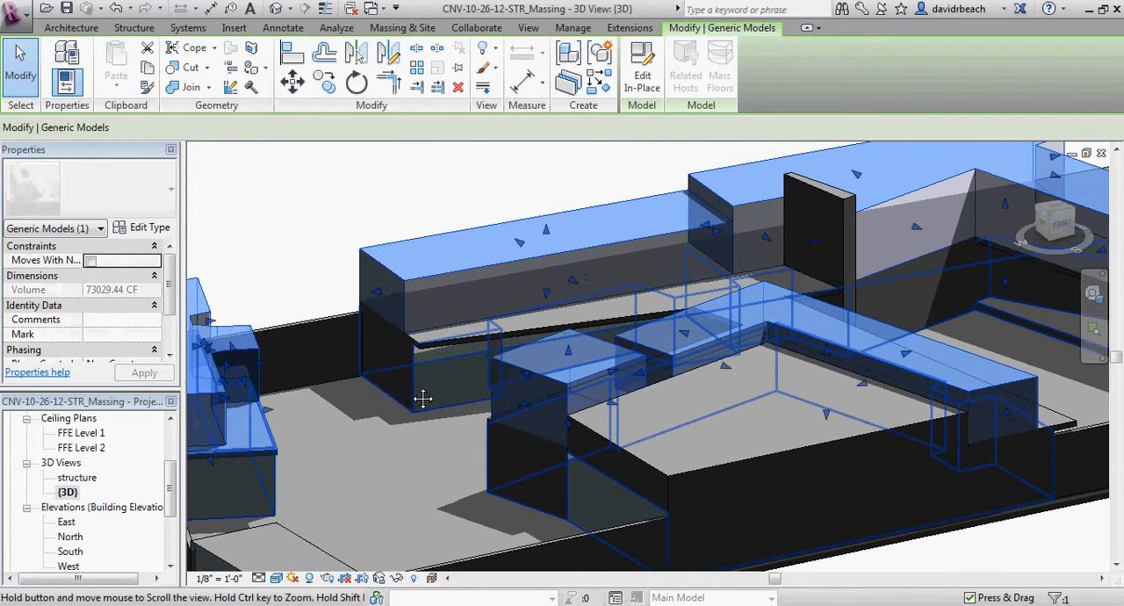
scroll(322, 239, up, 1)
click(322, 239)
middle_drag(334, 248, 343, 268)
scroll(317, 265, down, 2)
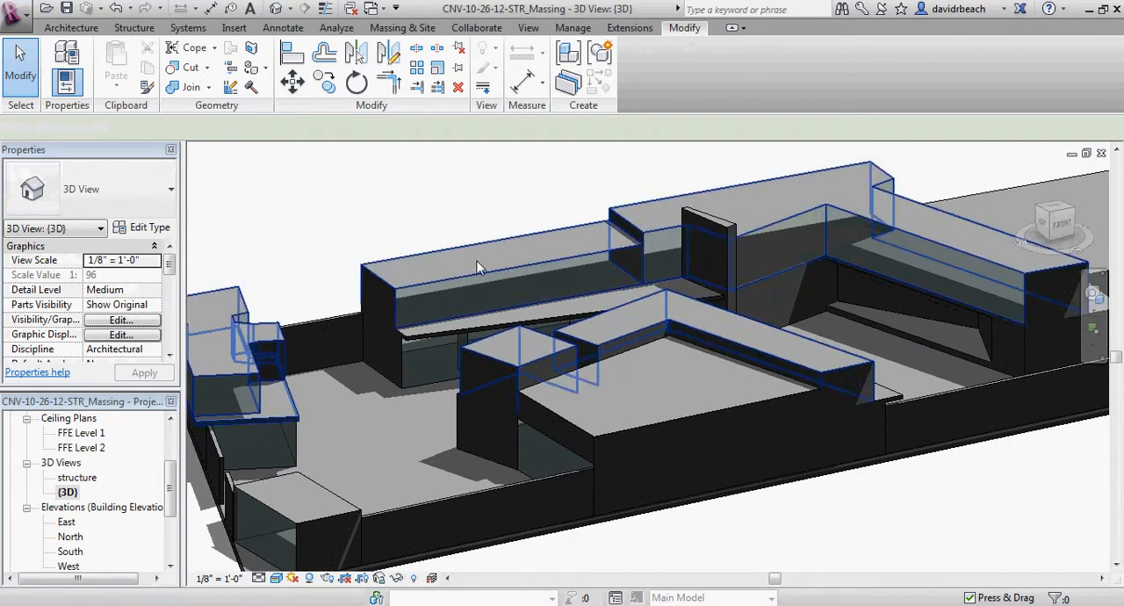
shift+middle_drag(449, 237, 495, 320)
scroll(474, 295, up, 1)
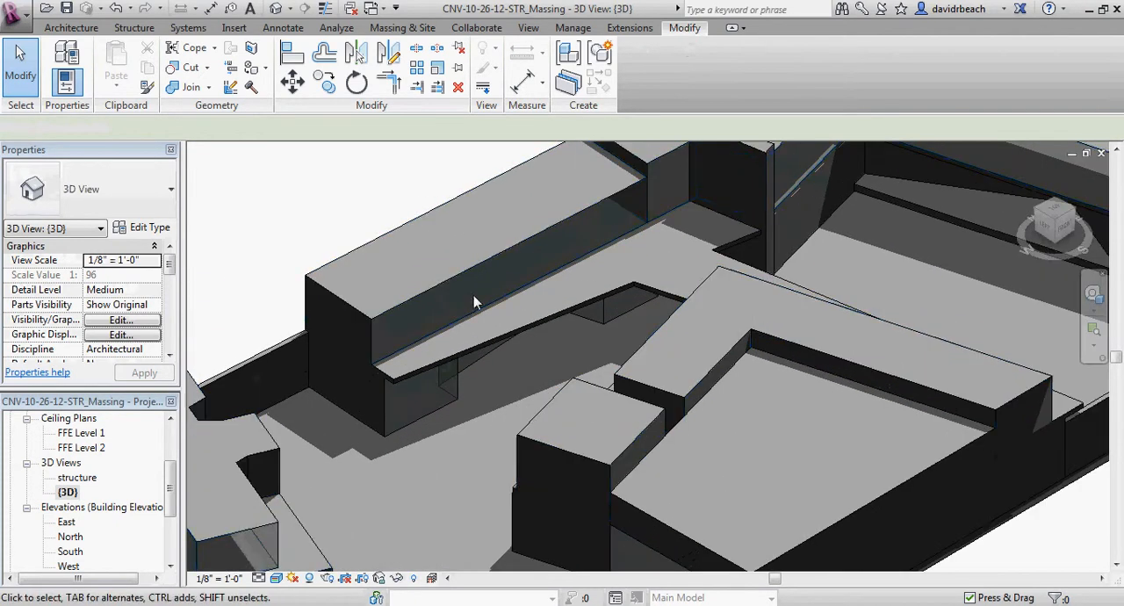
middle_drag(287, 264, 328, 260)
scroll(327, 230, down, 1)
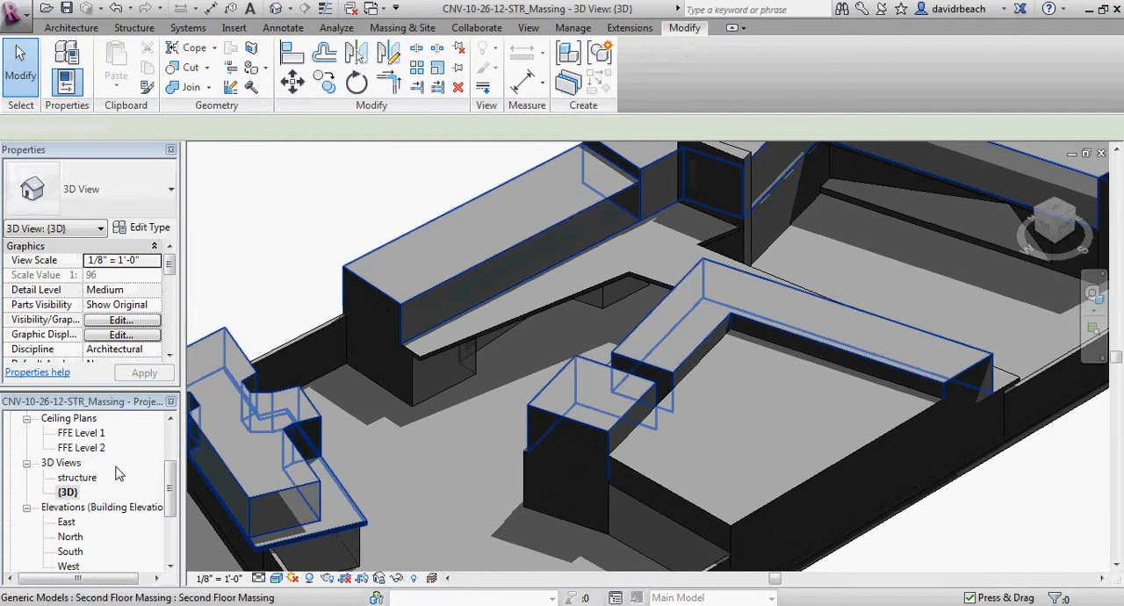
Open the FFE Level 1 floor plan and bring the long wing into view.
scroll(173, 492, up, 2)
double_click(81, 448)
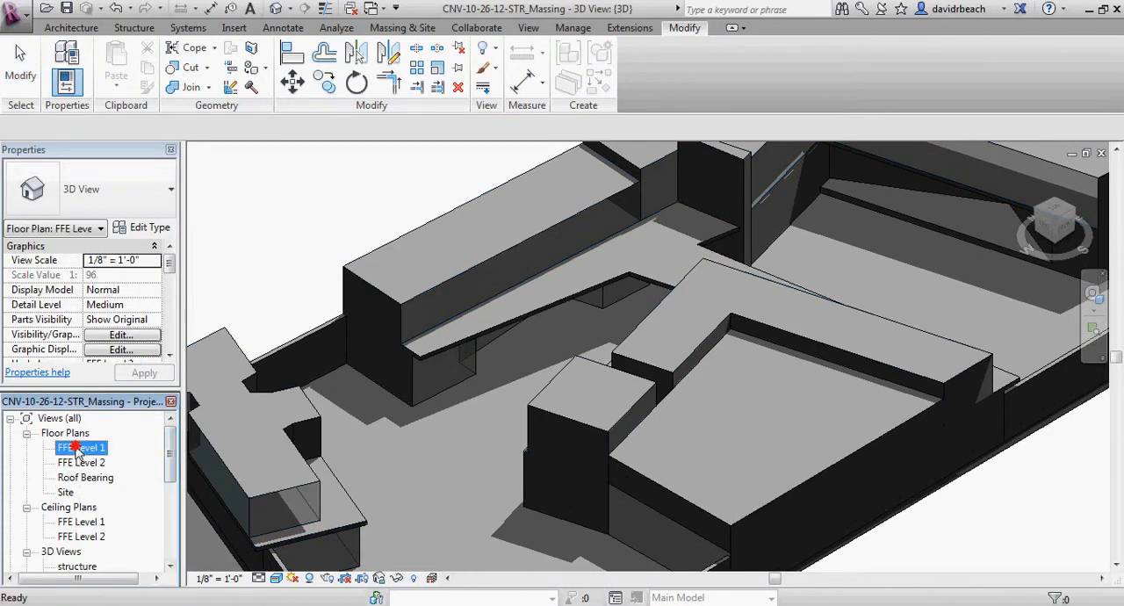
middle_drag(497, 321, 556, 349)
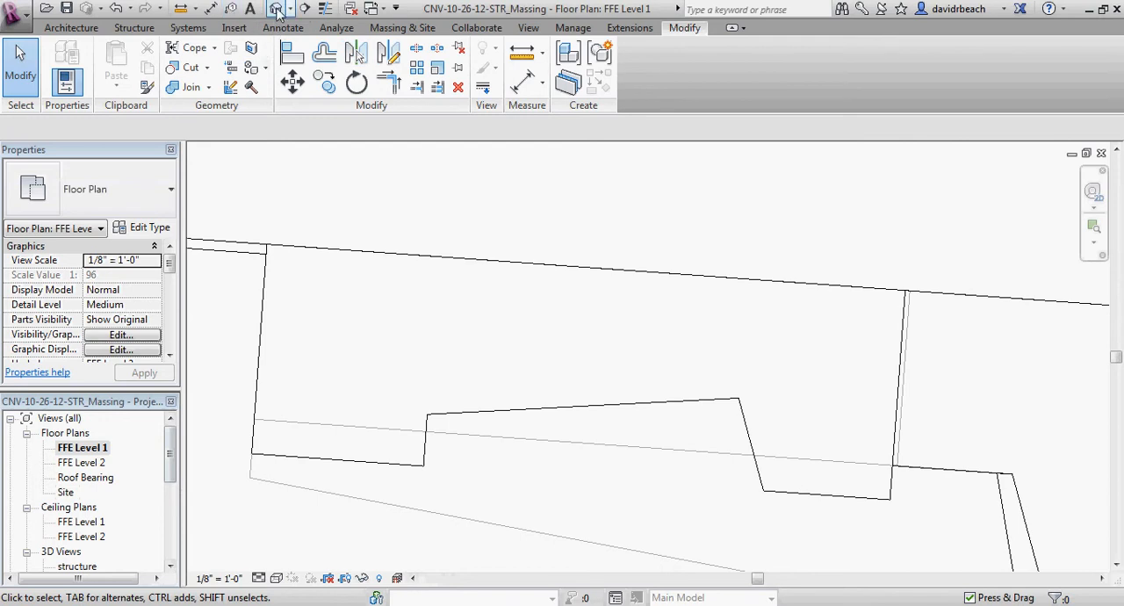
Draw a building section line across the middle of the long wing, perpendicular to its outer wall and extending beyond both sides.
click(299, 9)
click(674, 380)
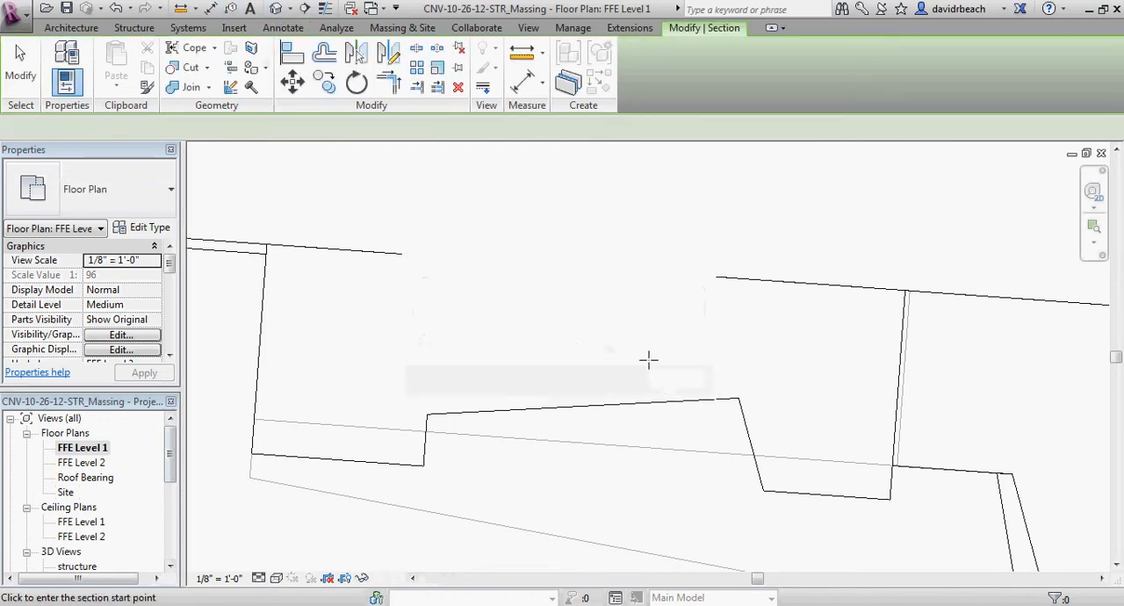
click(591, 223)
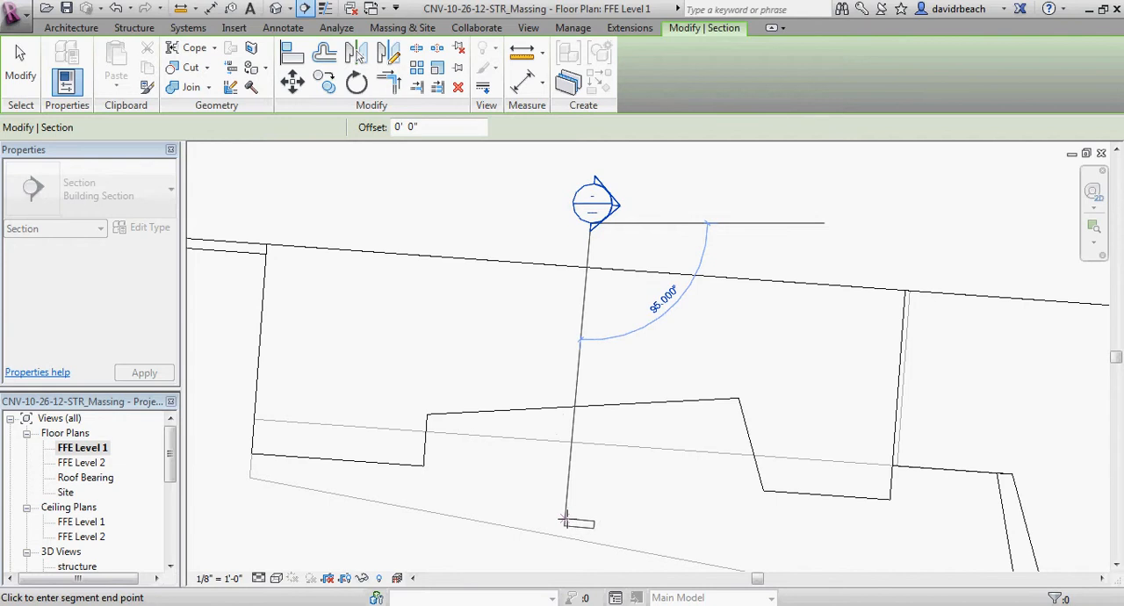
scroll(568, 534, down, 2)
middle_drag(568, 534, 572, 472)
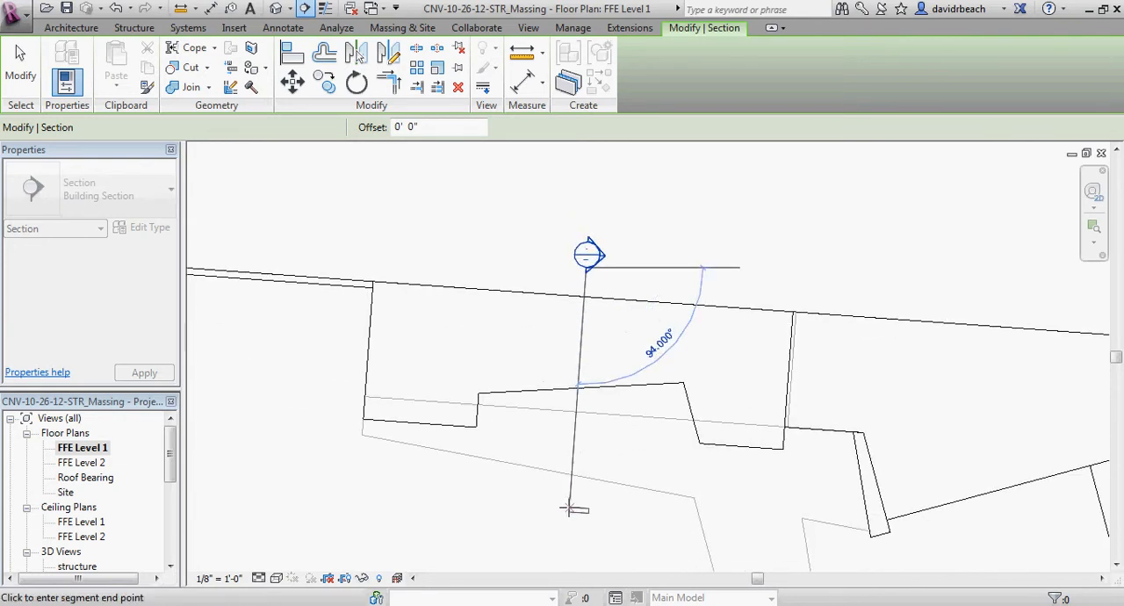
click(565, 507)
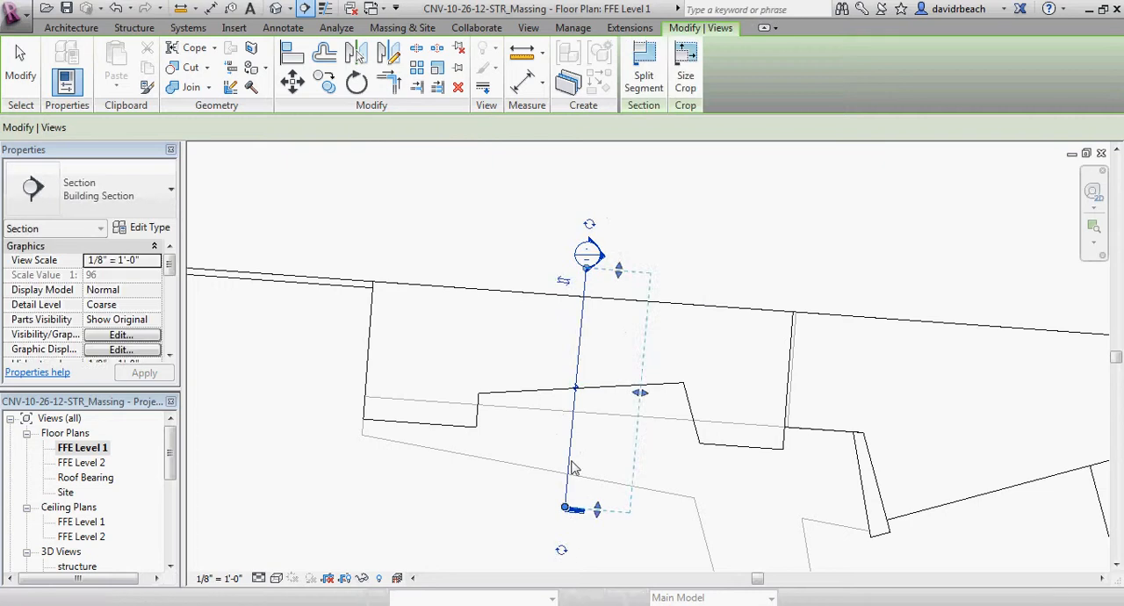
key(Escape)
key(Escape)
Open the section view from the new section marker in the floor plan.
scroll(600, 265, up, 2)
scroll(600, 265, up, 1)
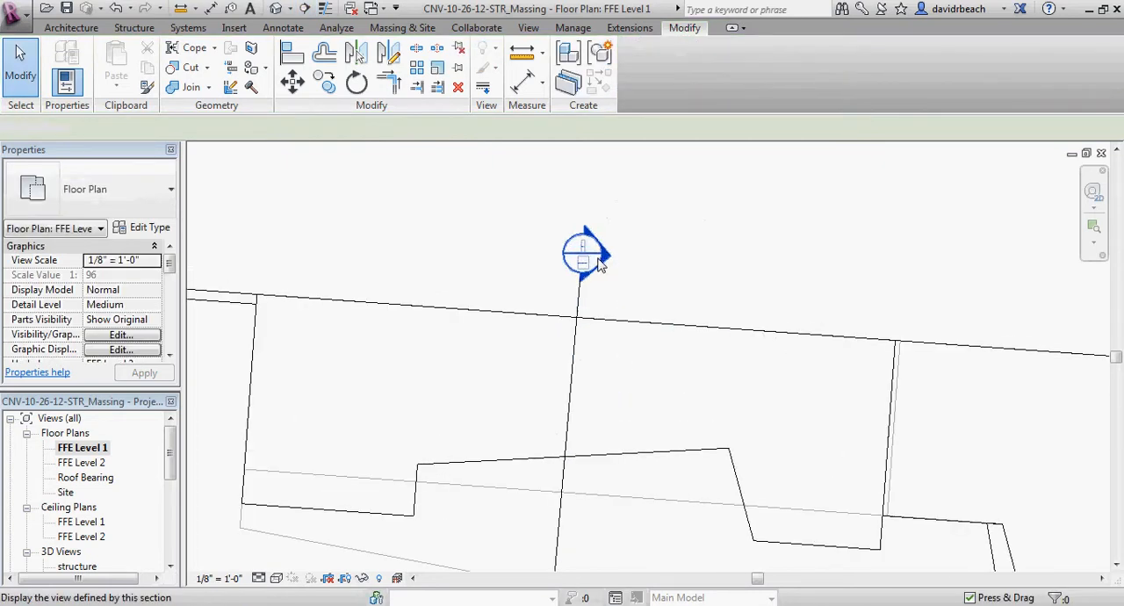
double_click(606, 259)
middle_drag(602, 271, 581, 293)
Lower the top edge of the section view's crop region closer to the Roof Bearing level.
click(544, 184)
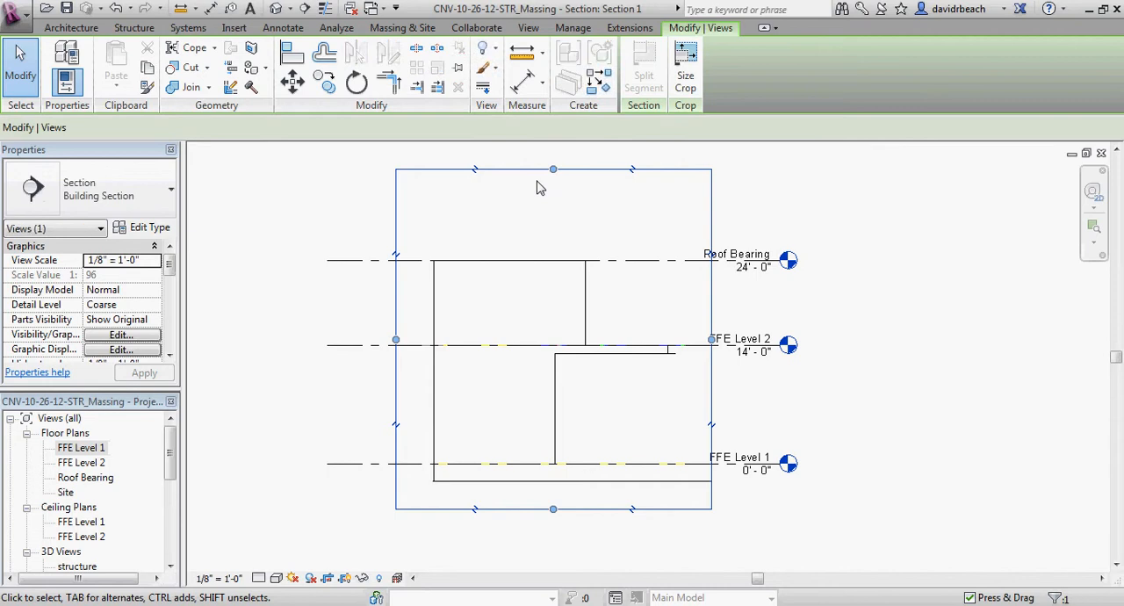
drag(552, 197, 552, 223)
click(820, 332)
middle_drag(820, 331, 865, 323)
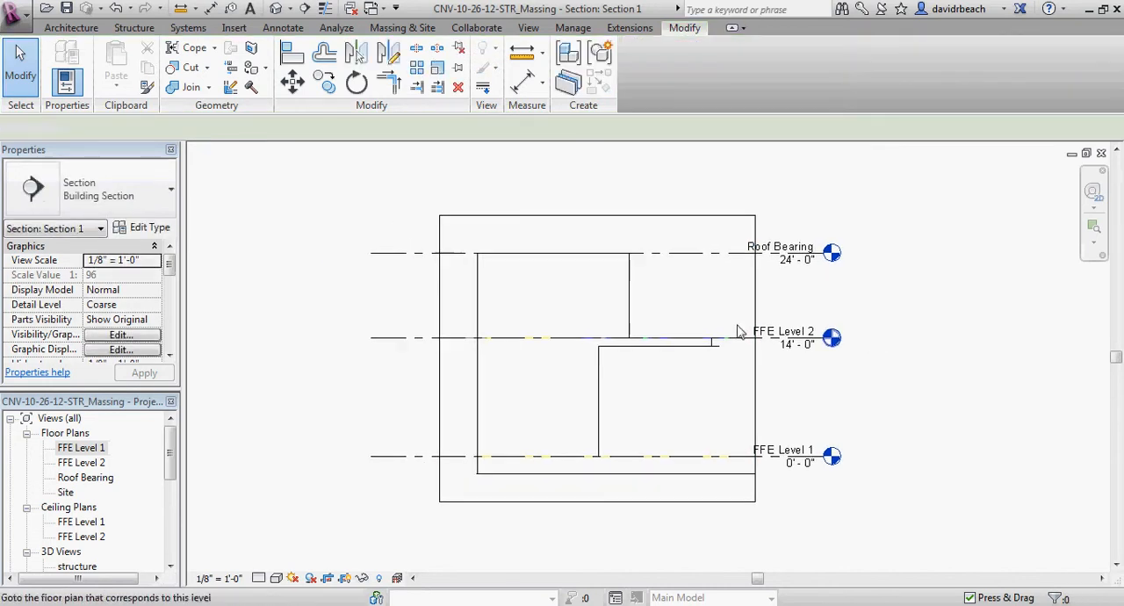
Examine the wing's massing profile in section against the FFE Level 1, FFE Level 2 and Roof Bearing levels.
scroll(615, 326, up, 2)
middle_drag(576, 324, 585, 330)
middle_drag(731, 377, 717, 367)
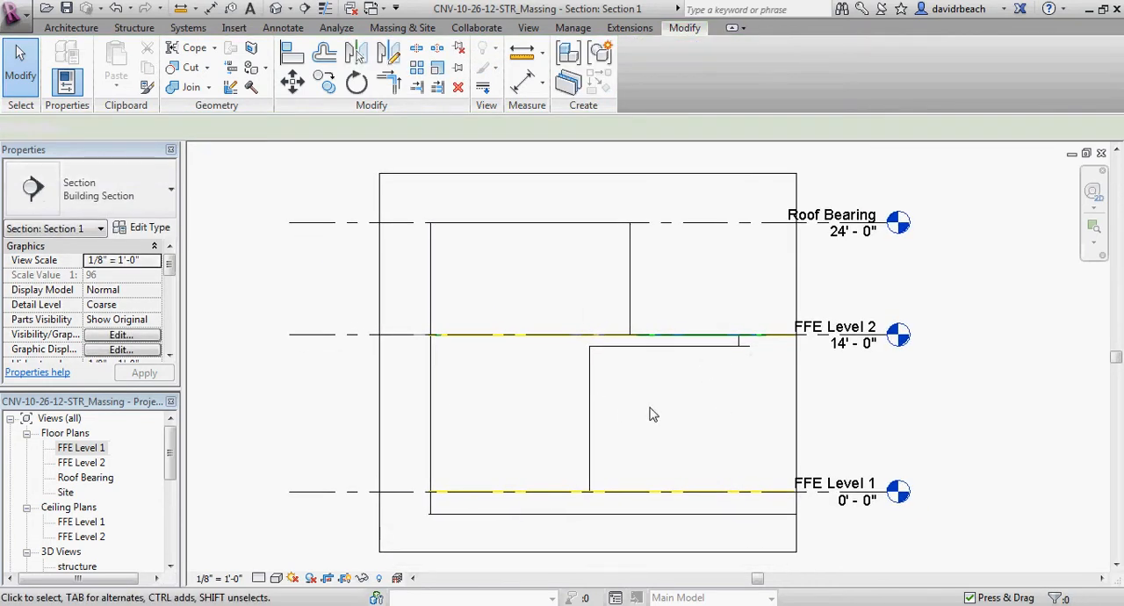
middle_drag(654, 415, 650, 420)
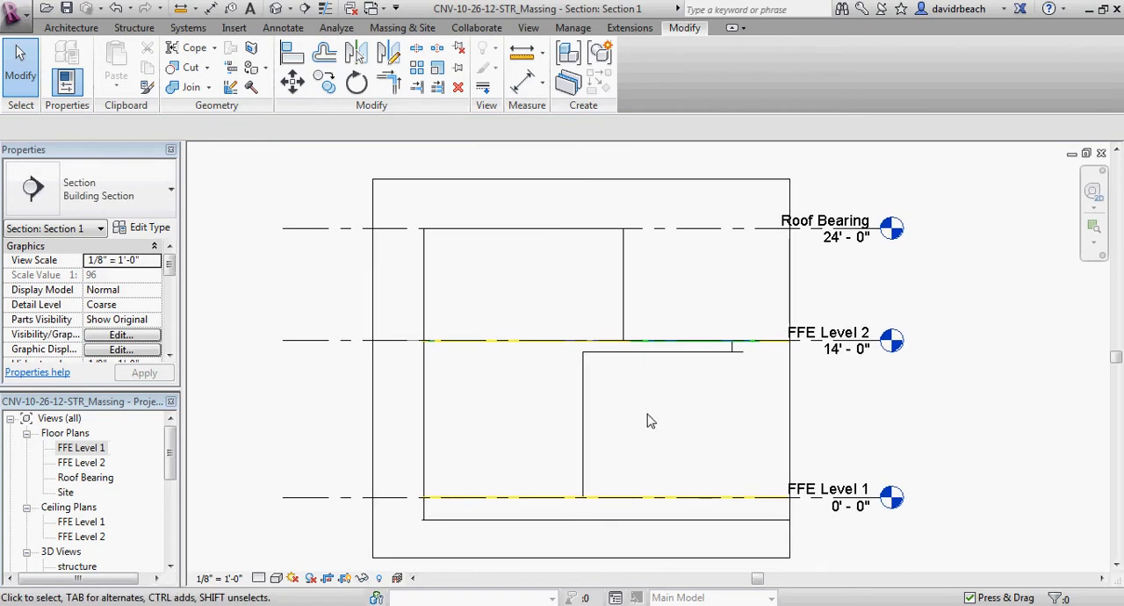
middle_drag(648, 421, 644, 419)
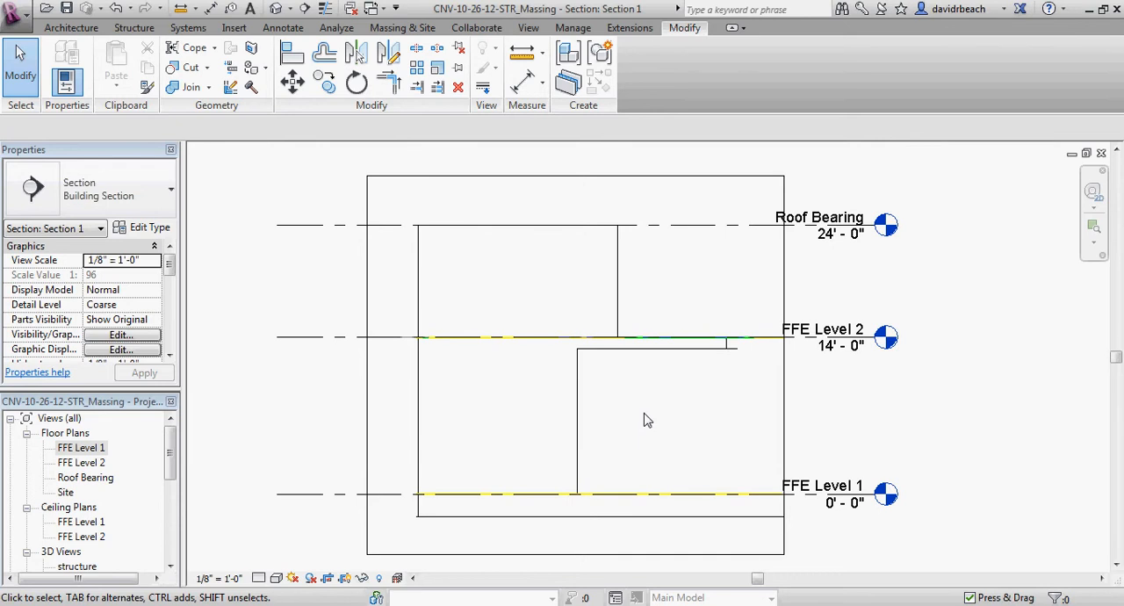
middle_drag(643, 420, 641, 419)
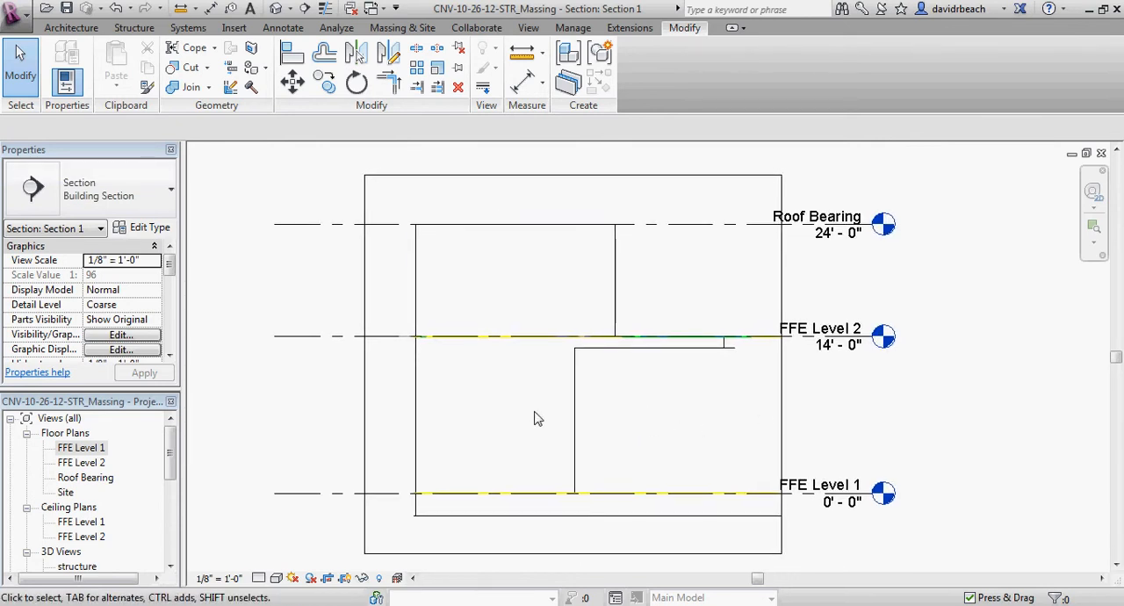
mouse_move(545, 422)
middle_down()
mouse_move(557, 428)
mouse_move(537, 426)
middle_up()
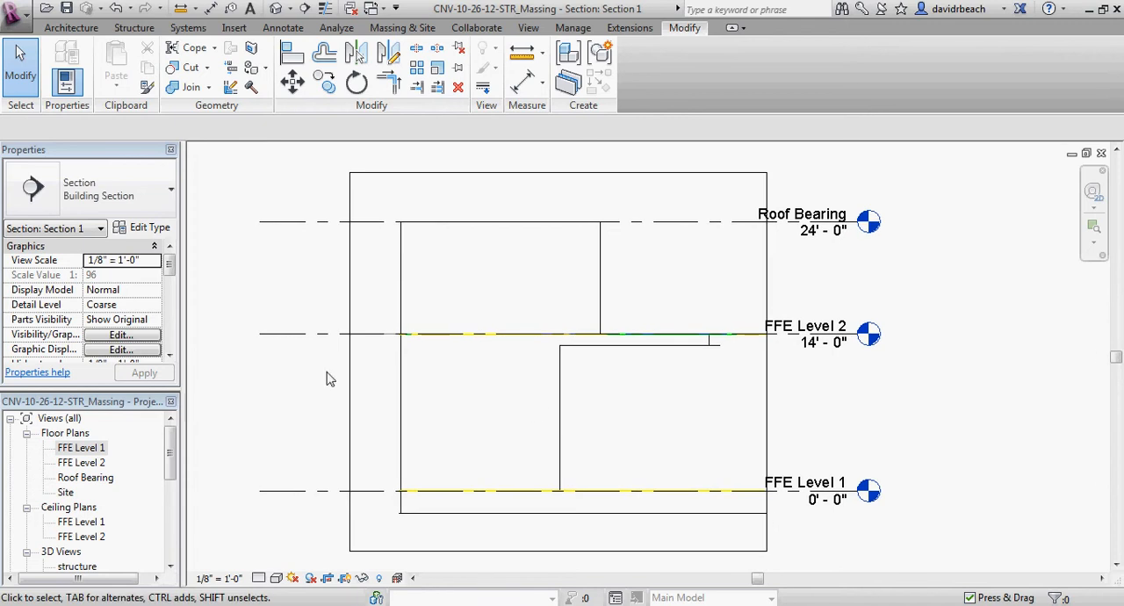
Set up printing of the section view to CutePDF Writer with the default Letter landscape setup, centered and fit to page.
click(16, 15)
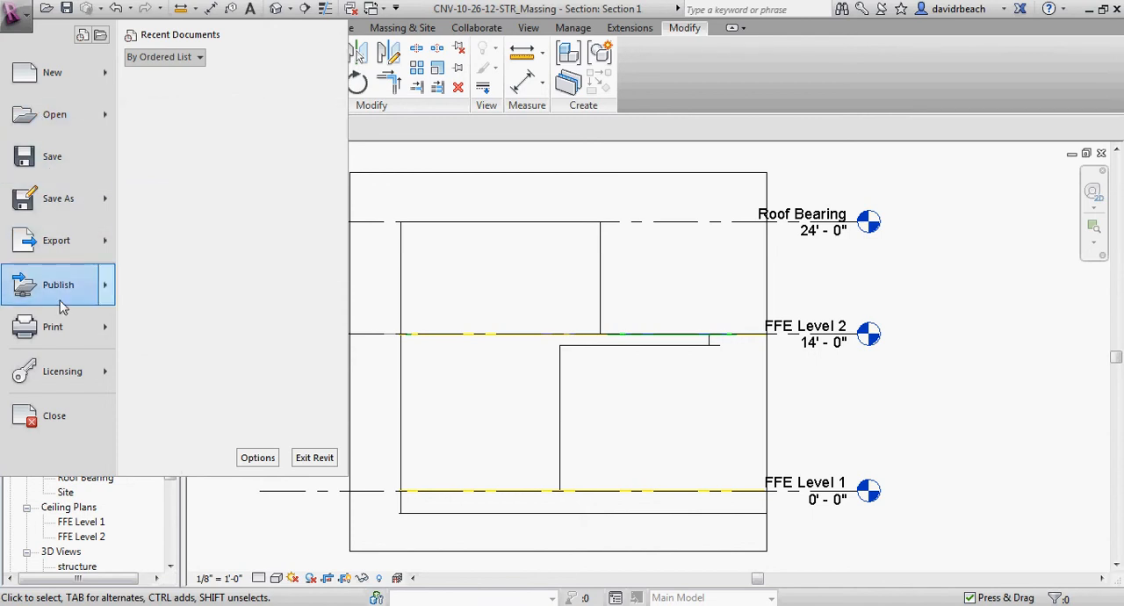
click(53, 327)
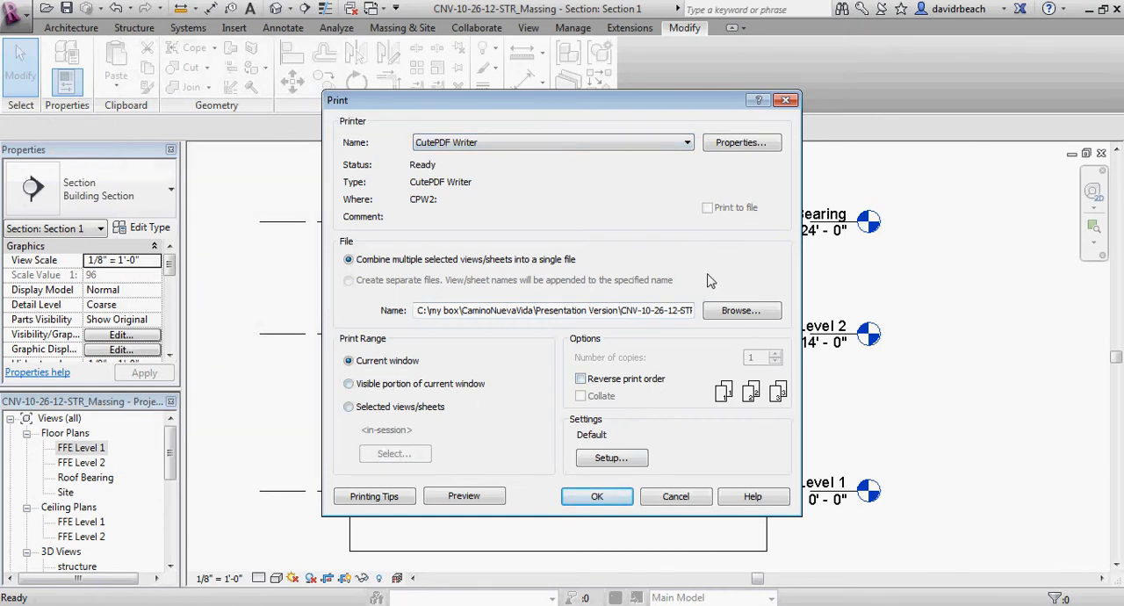
click(612, 459)
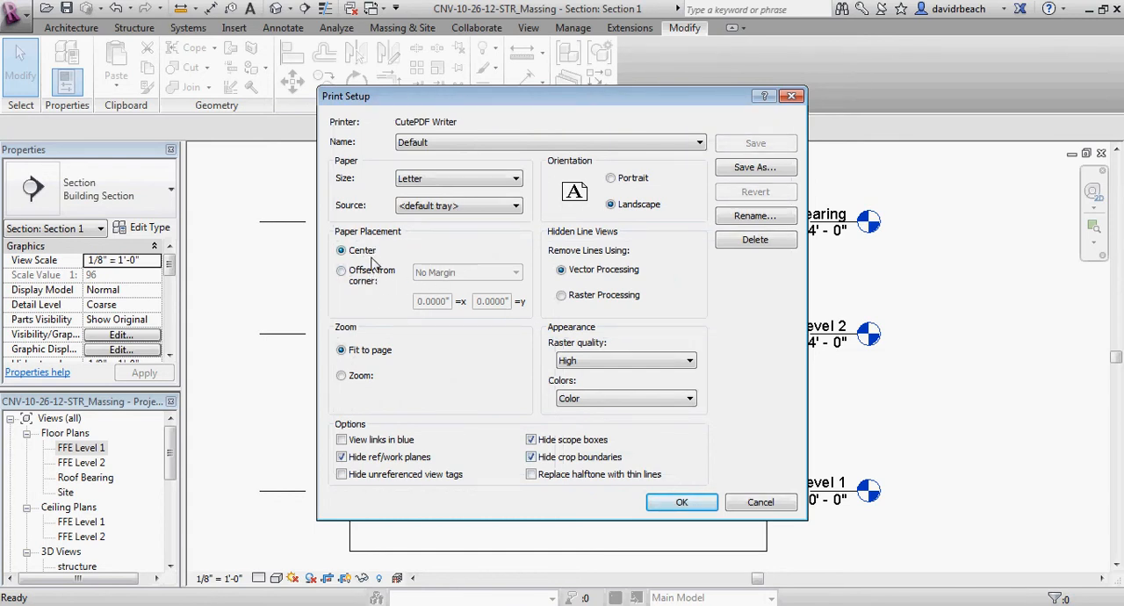
click(678, 502)
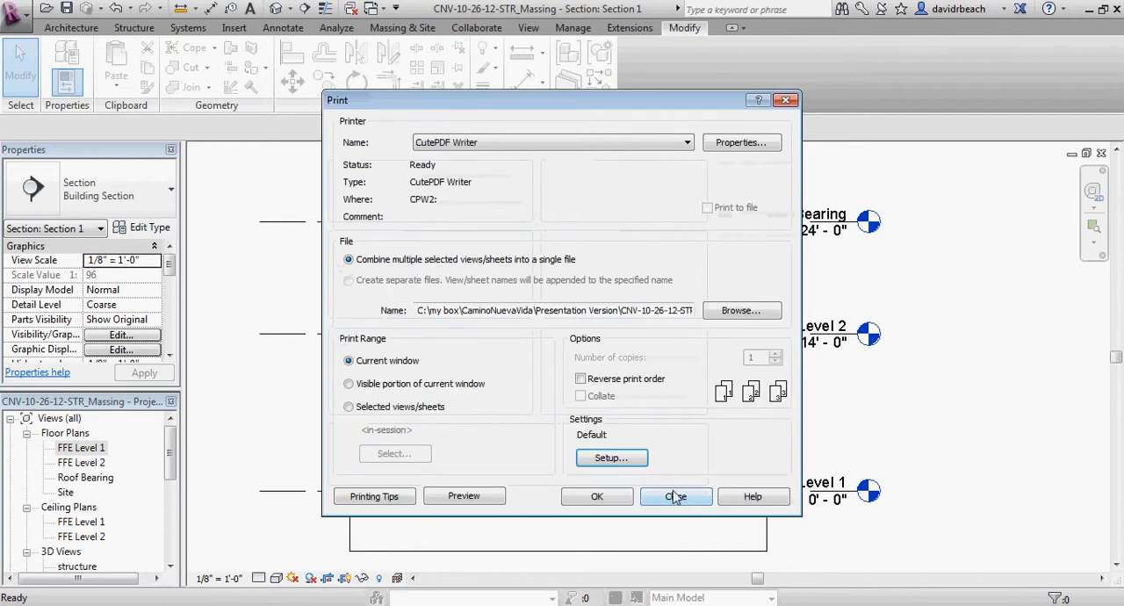
Print the current window to a PDF on the desktop named CNV-10-26-12-STR_SectionMassing.
click(597, 498)
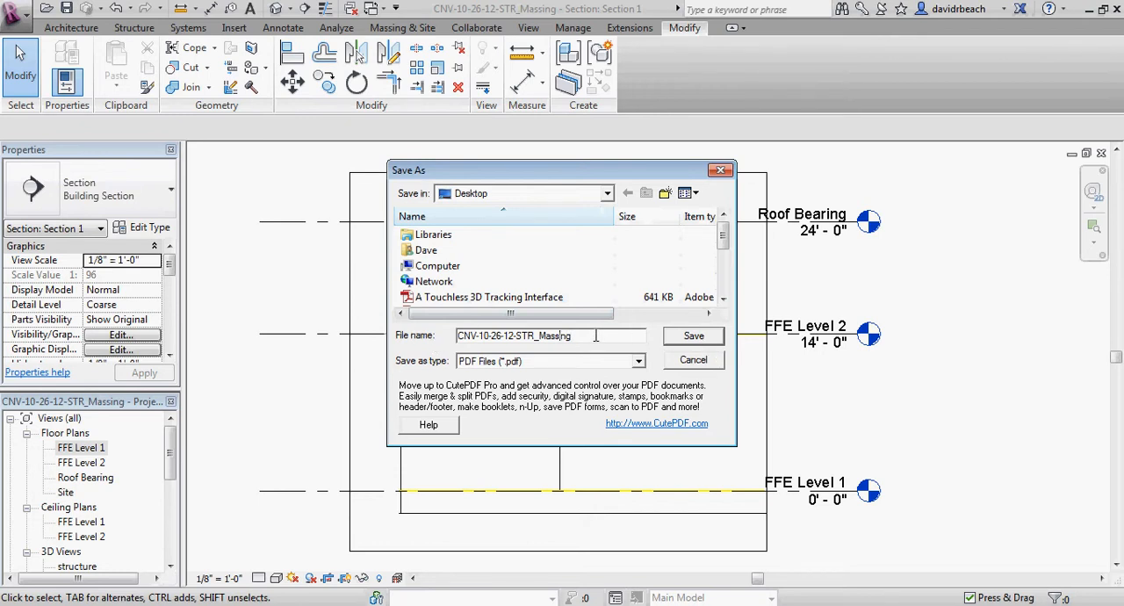
text(Section_)
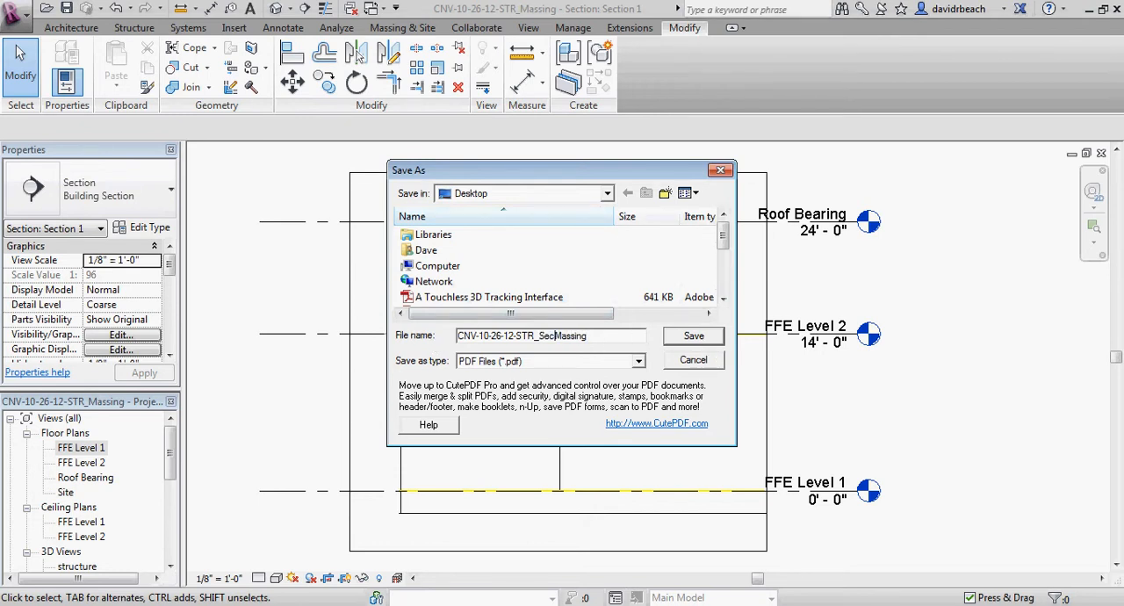
key(Return)
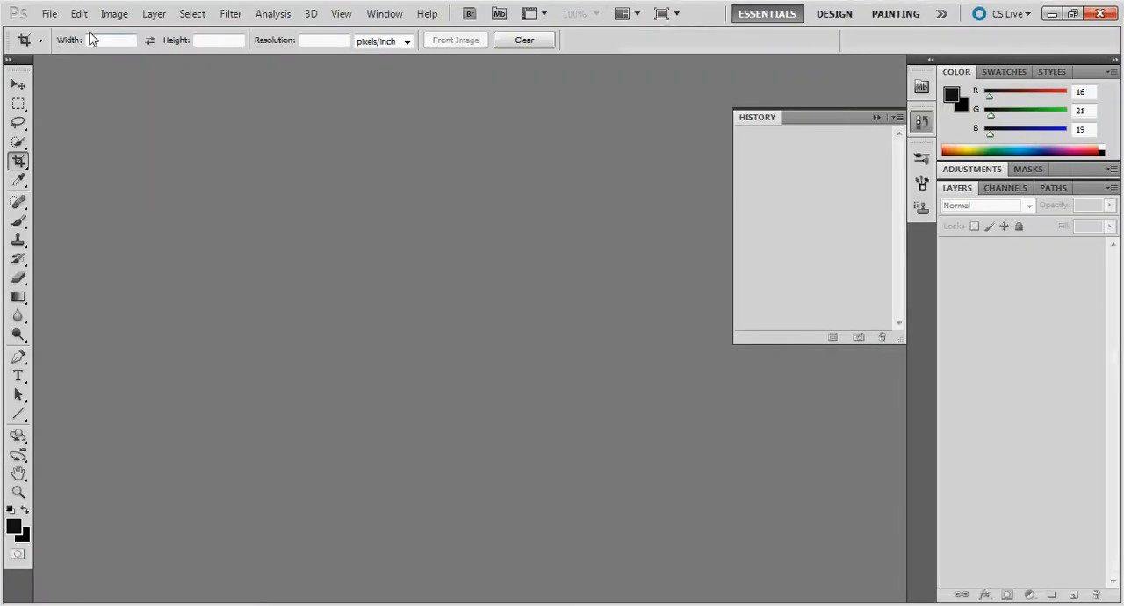
Switch to Photoshop and open the CNV-10-26-12-STR_SectionMassing PDF from the desktop.
click(50, 13)
click(58, 47)
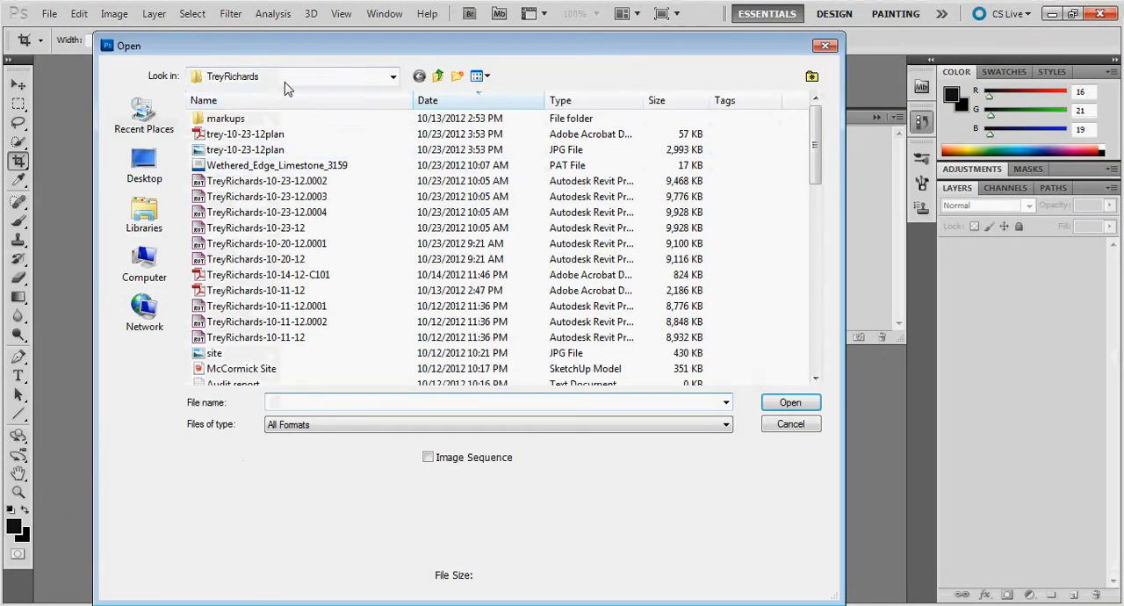
click(298, 75)
click(271, 109)
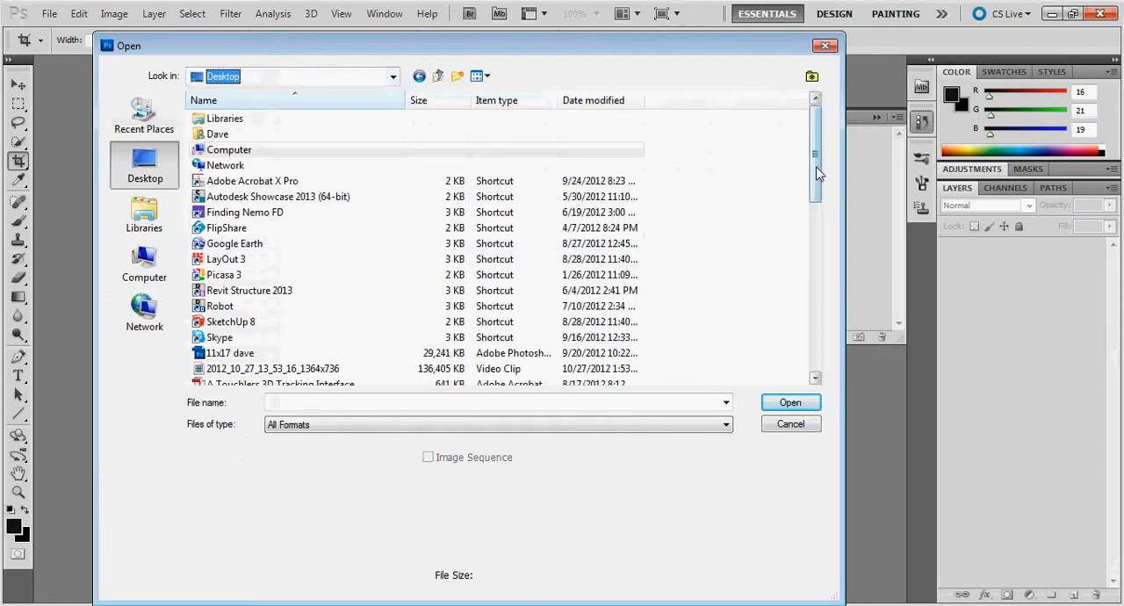
drag(815, 171, 816, 255)
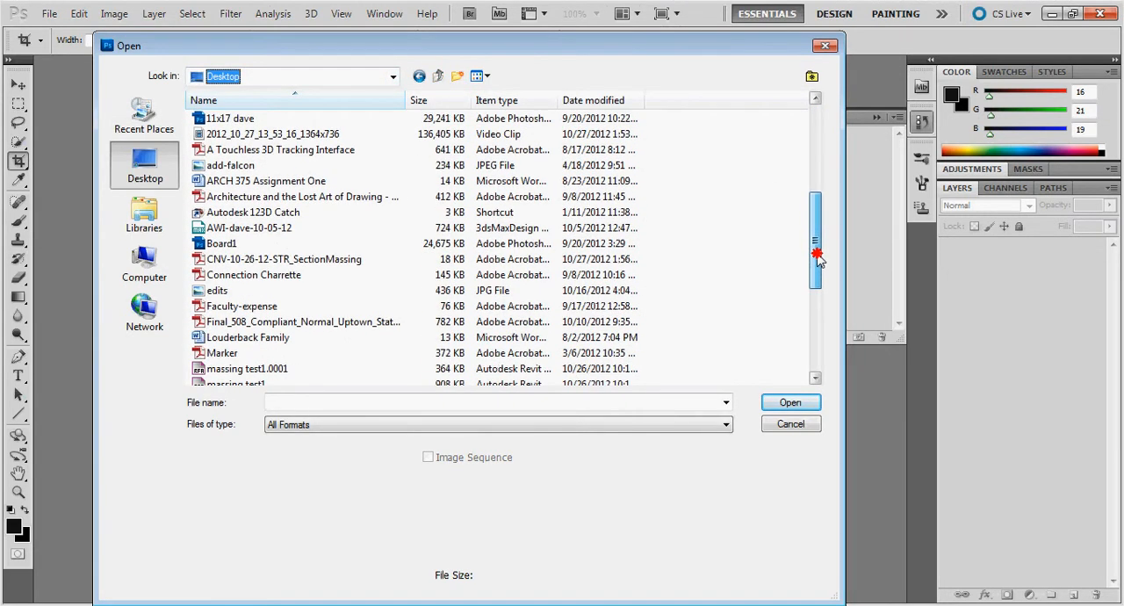
click(283, 259)
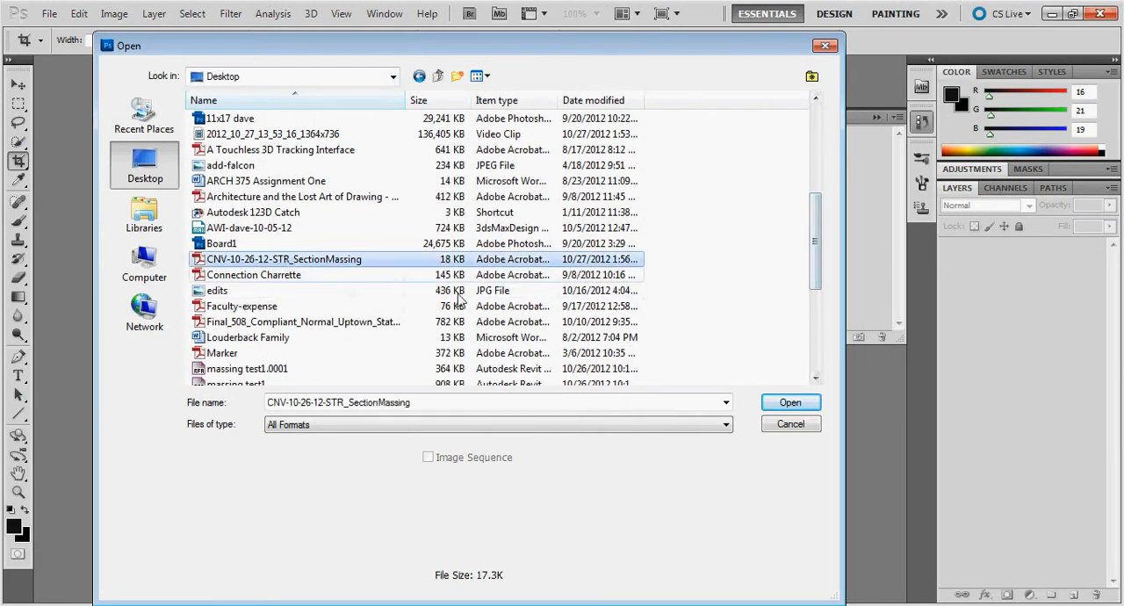
click(767, 397)
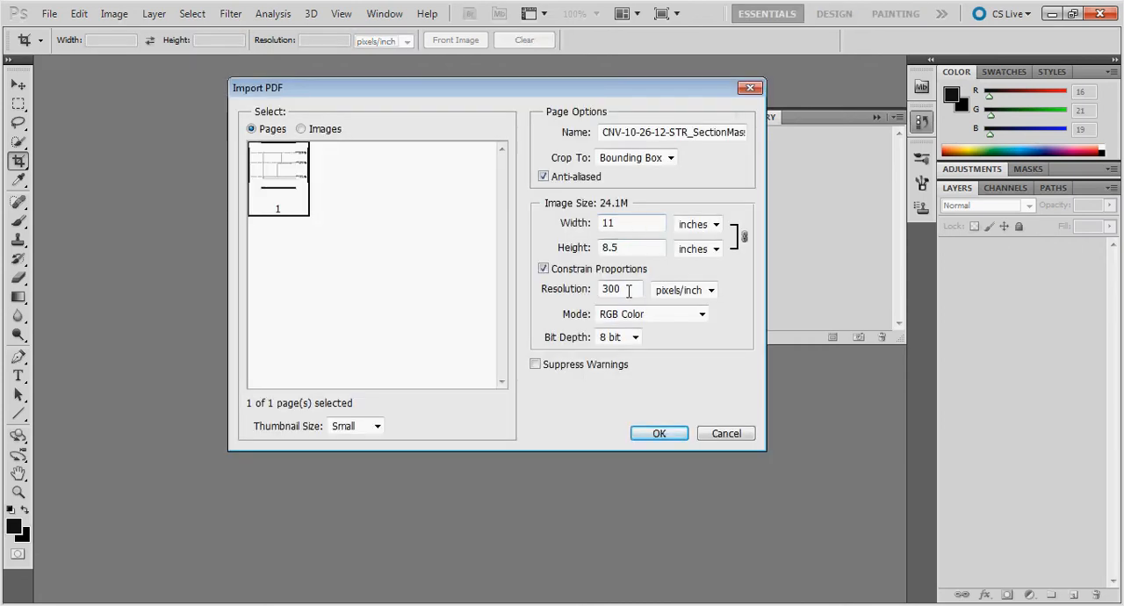
Import the PDF page at a resolution of 150 pixels/inch.
drag(629, 292, 559, 291)
text(150)
click(660, 434)
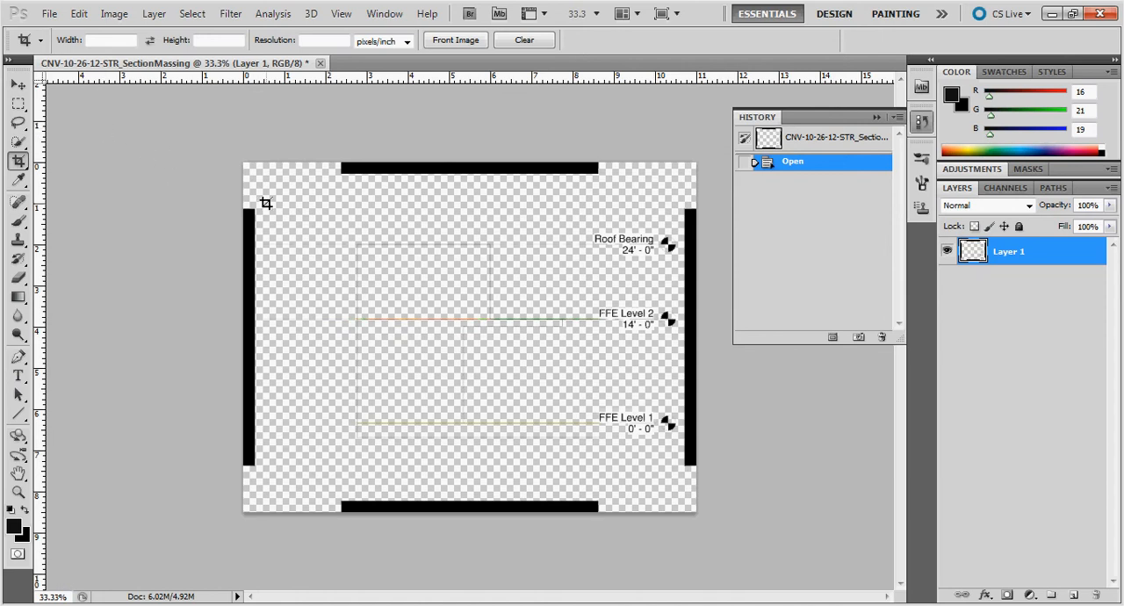
Crop the page to the section drawing and its level markers, excluding the black border bars, and flatten the image.
drag(303, 194, 682, 476)
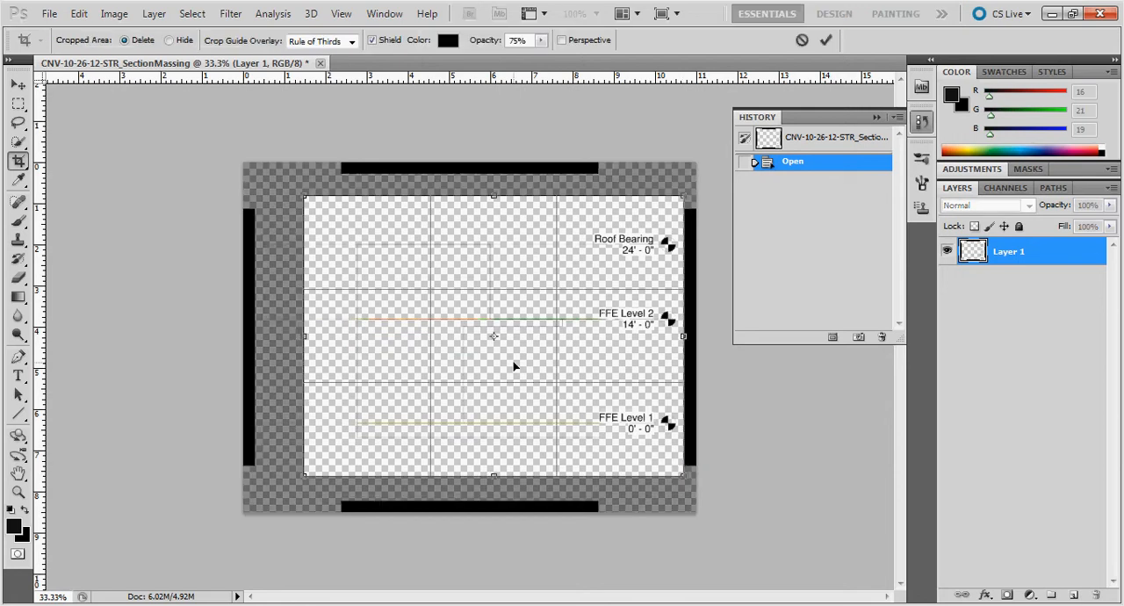
key(Return)
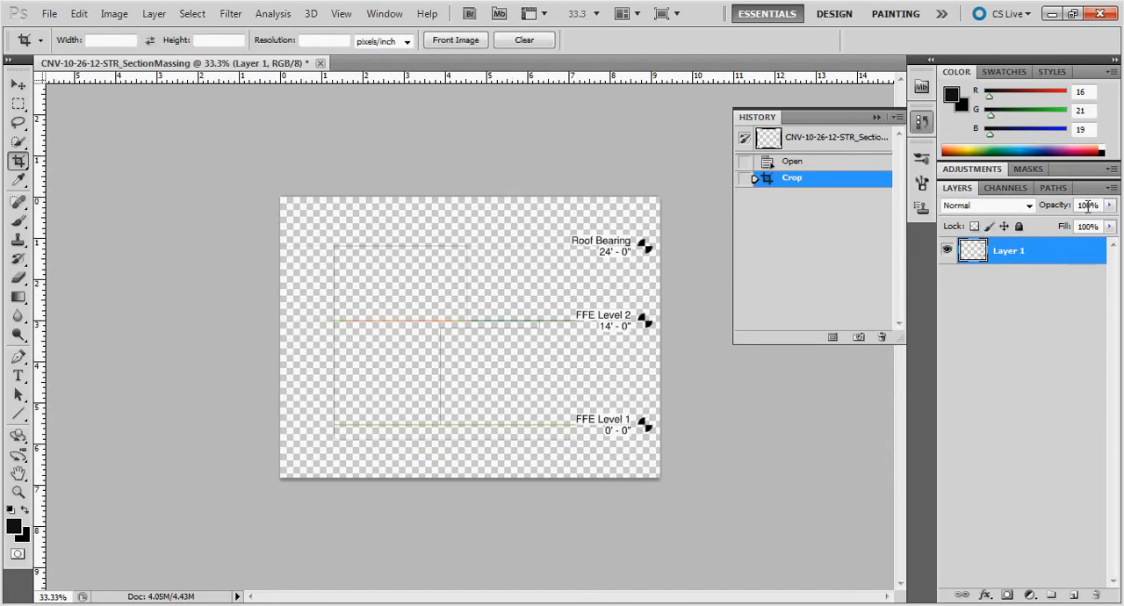
click(1113, 189)
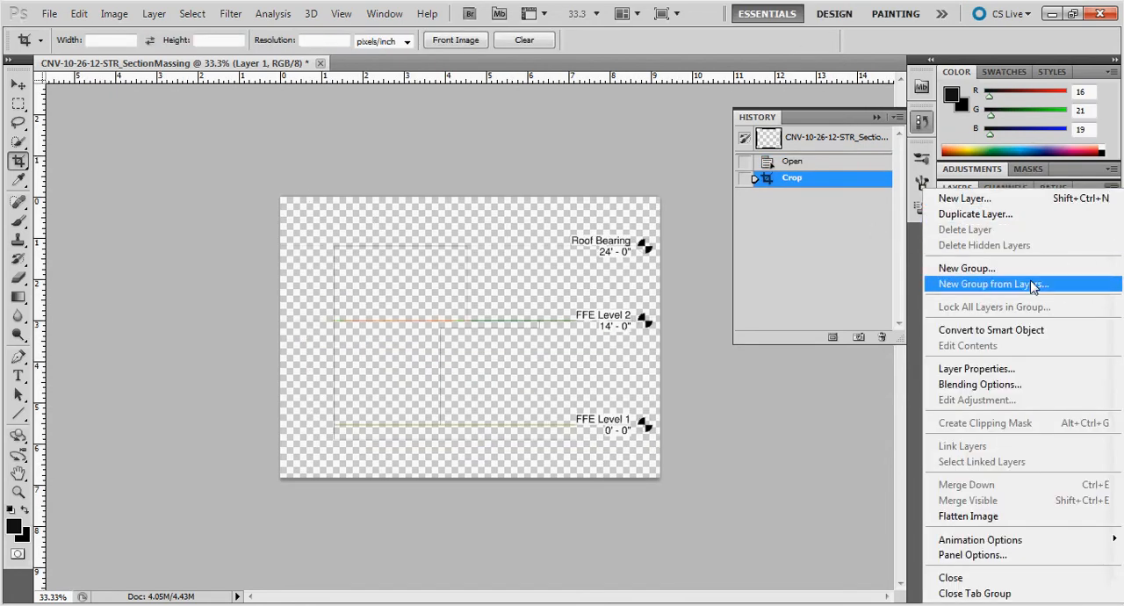
click(992, 515)
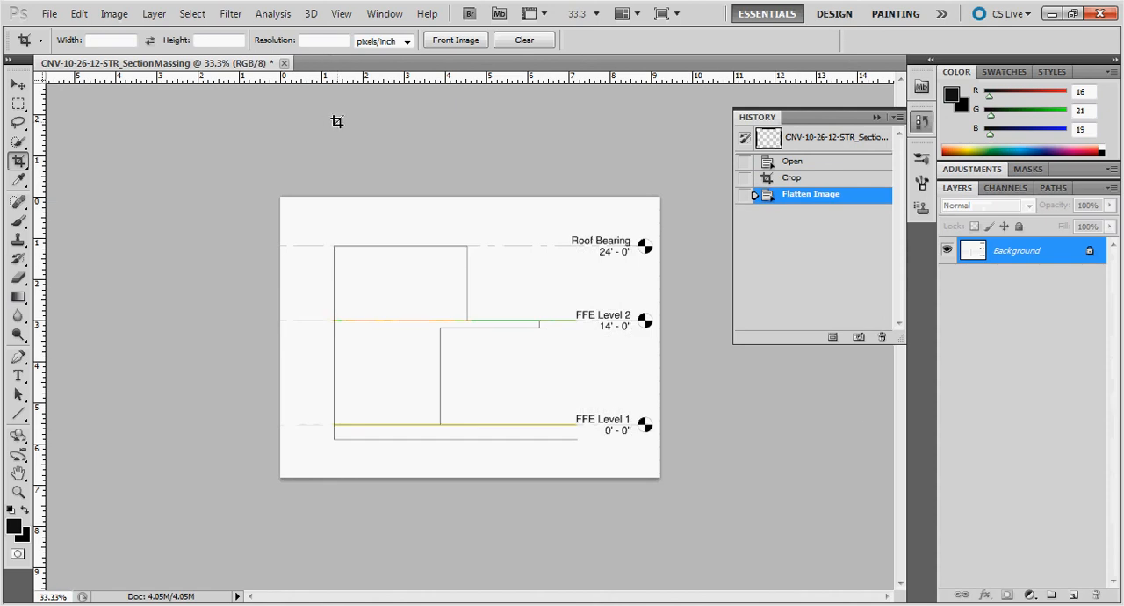
Save the flattened section image to the desktop as a JPEG named CNV-10-26-12-STR_SectionMassing.
click(61, 15)
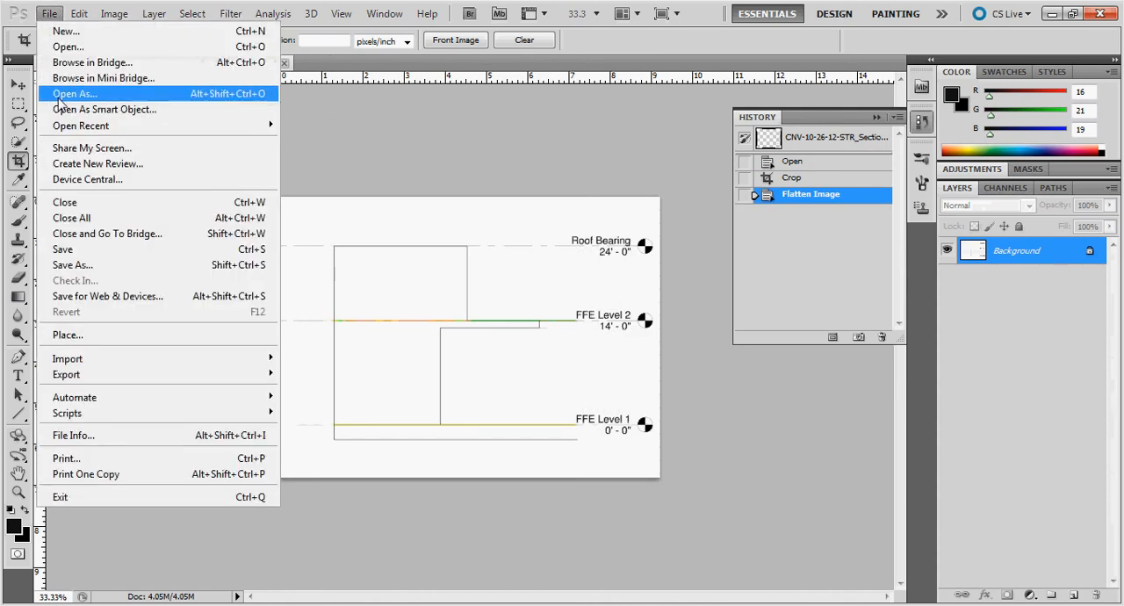
click(95, 261)
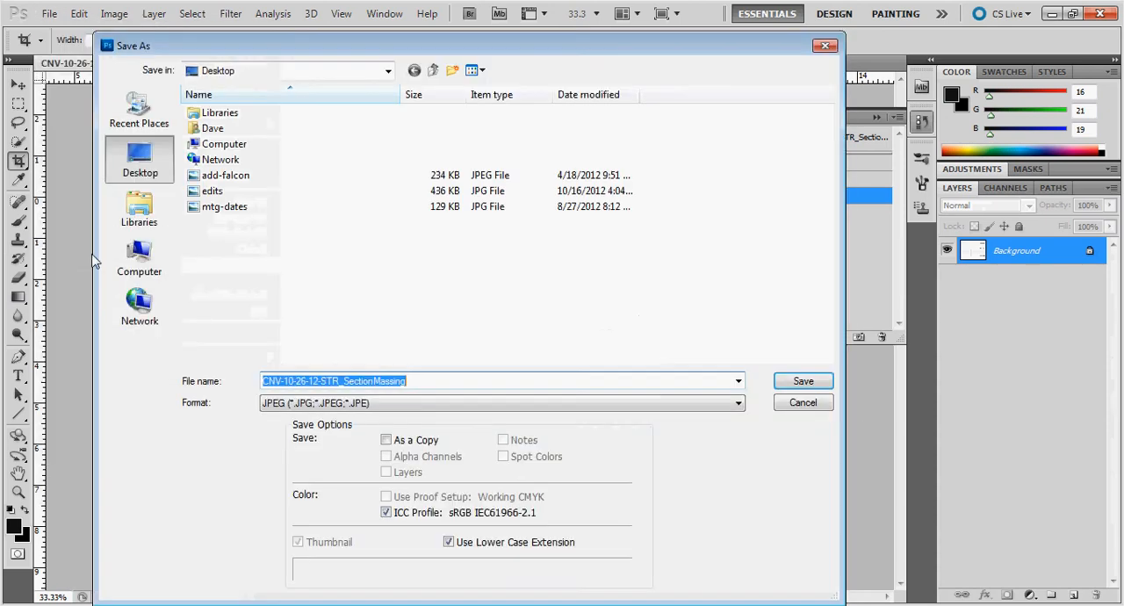
click(456, 385)
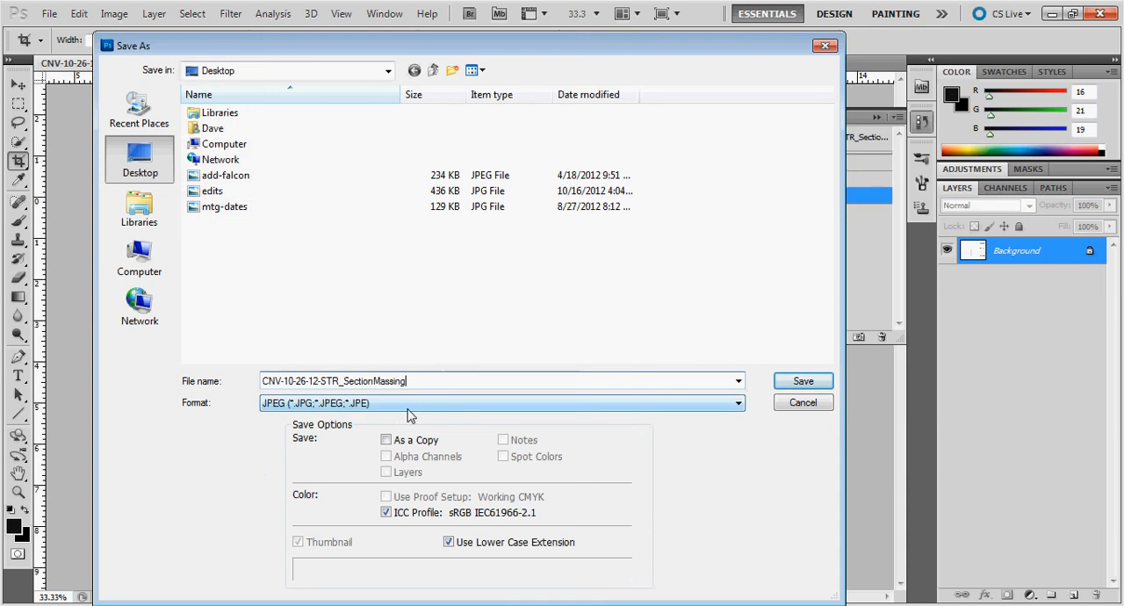
click(803, 381)
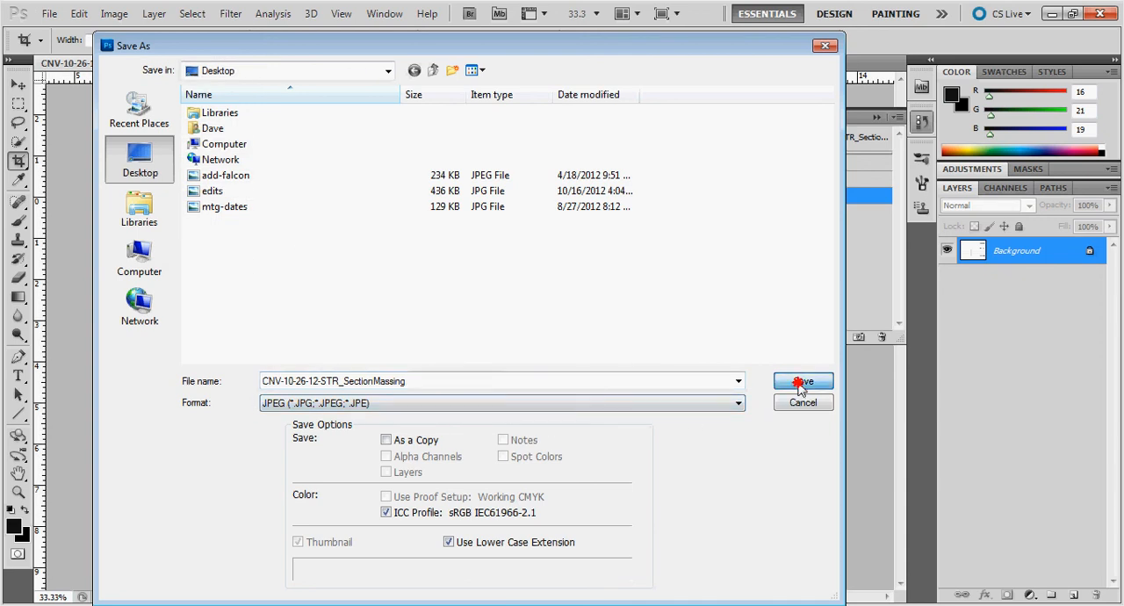
click(623, 225)
key(c)
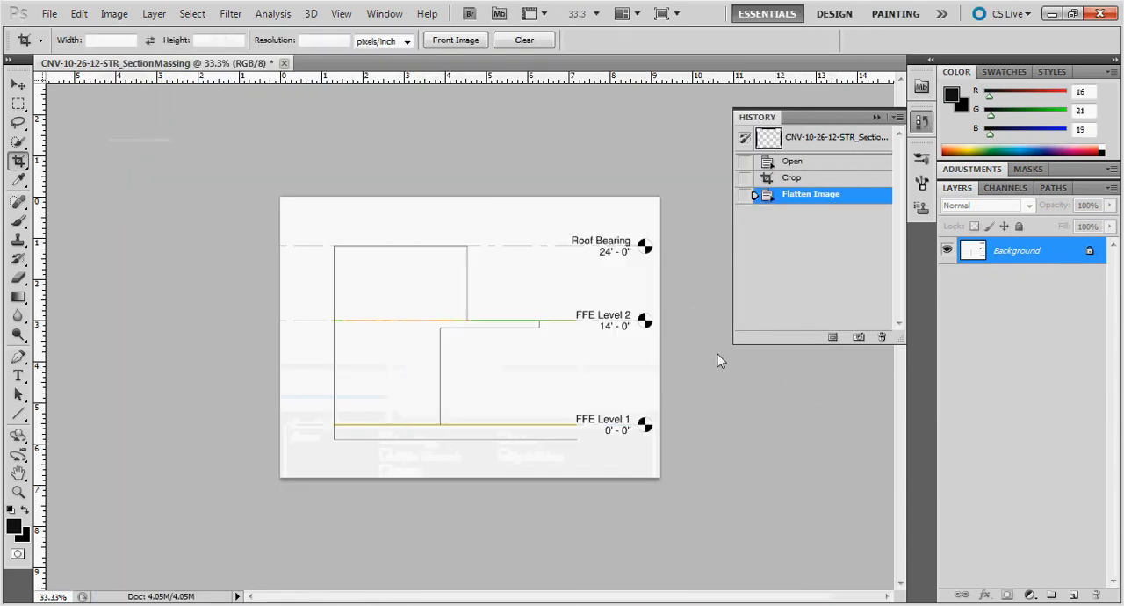